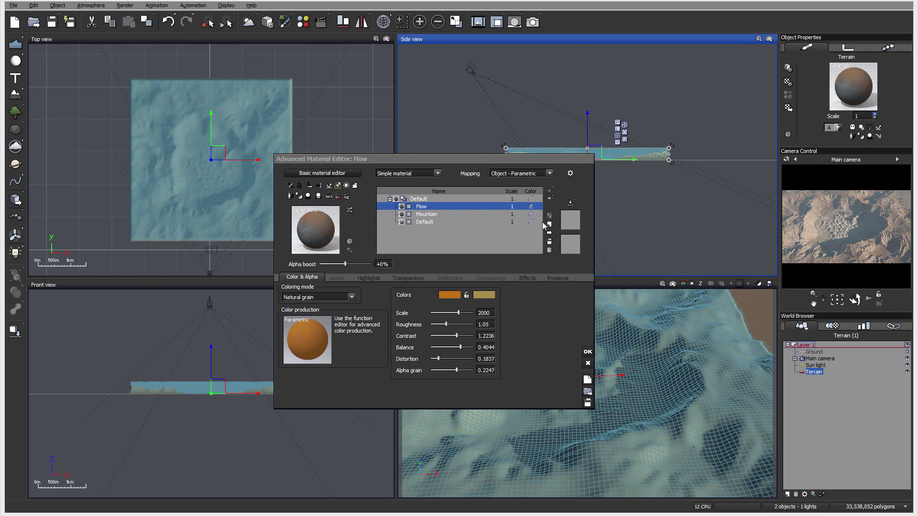
# Add a material layer named Wear above Flow and set its overall color to a muted blue, RGB 115, 132, 136.
pyautogui.click(550, 224)
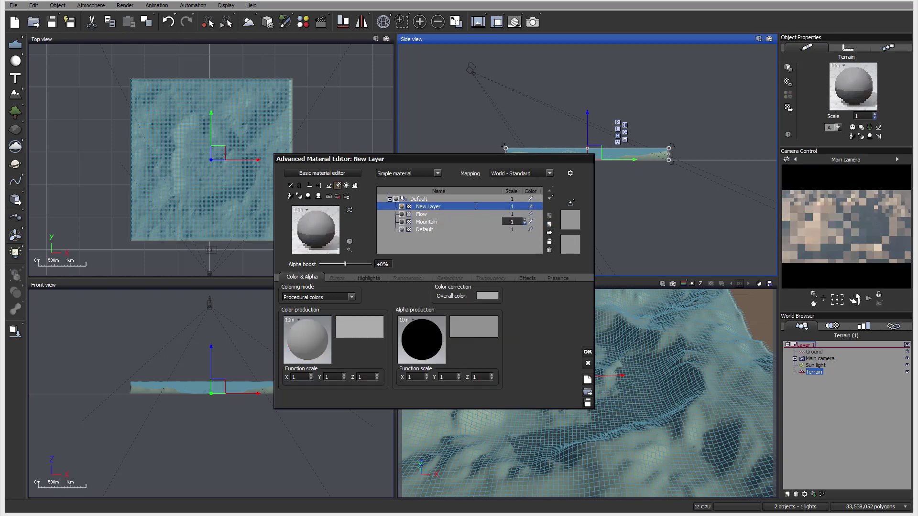
pyautogui.doubleClick(436, 206)
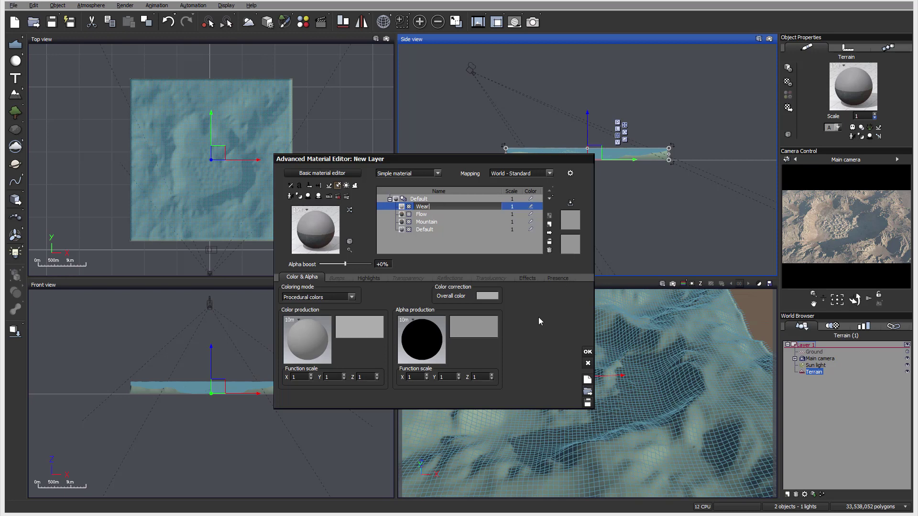
pyautogui.click(487, 296)
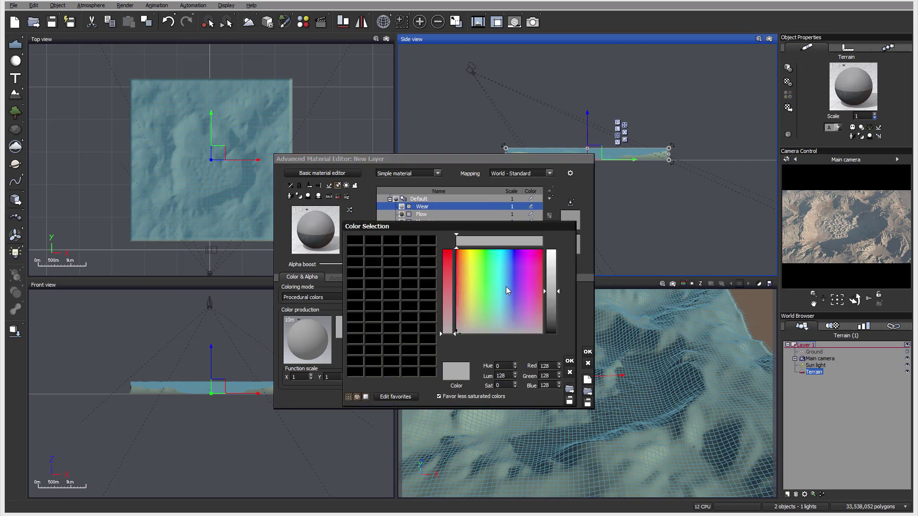
pyautogui.click(465, 323)
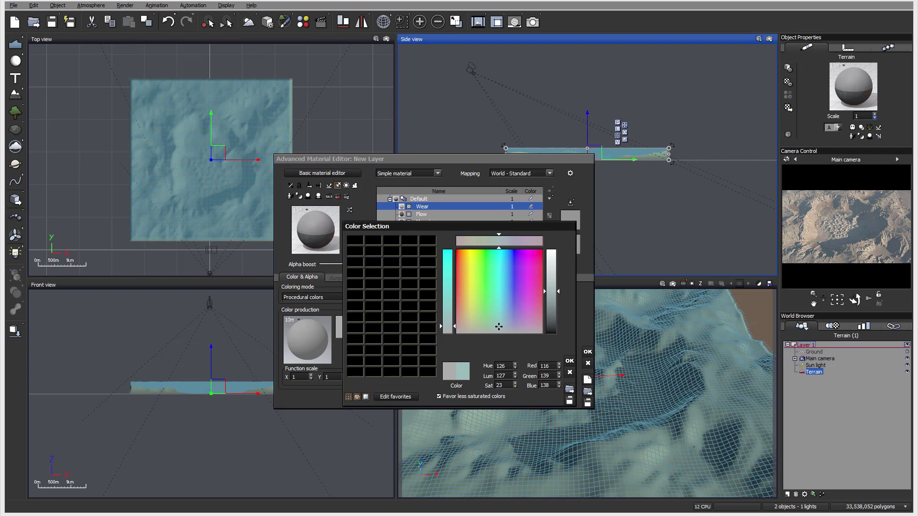
pyautogui.moveTo(556, 287)
pyautogui.mouseDown()
pyautogui.moveTo(549, 302)
pyautogui.moveTo(549, 292)
pyautogui.mouseUp()
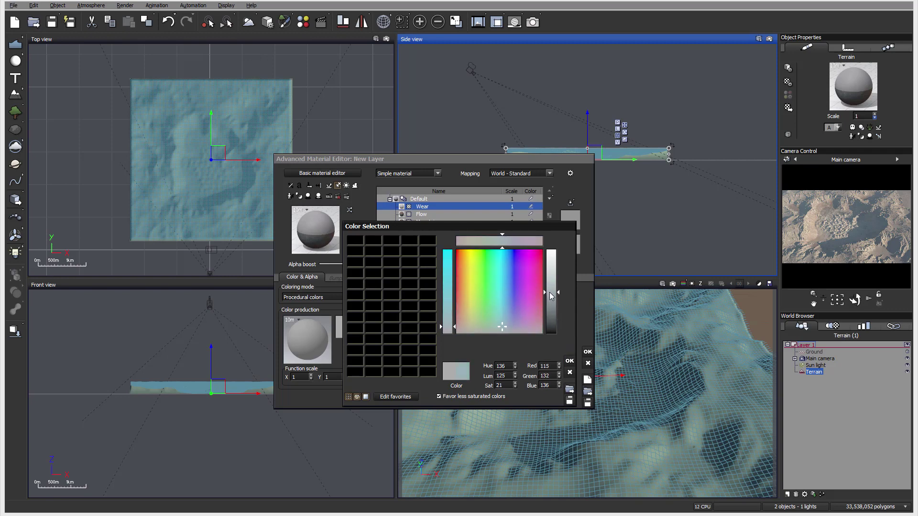
pyautogui.click(569, 361)
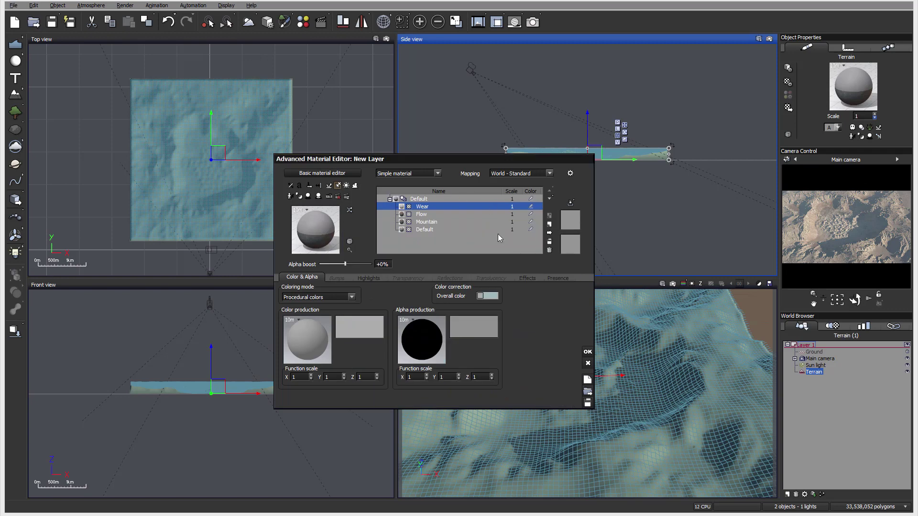
# Give the Wear layer 100% global transparency with variable transparency, and paste the copied function into its transparency production.
pyautogui.click(556, 277)
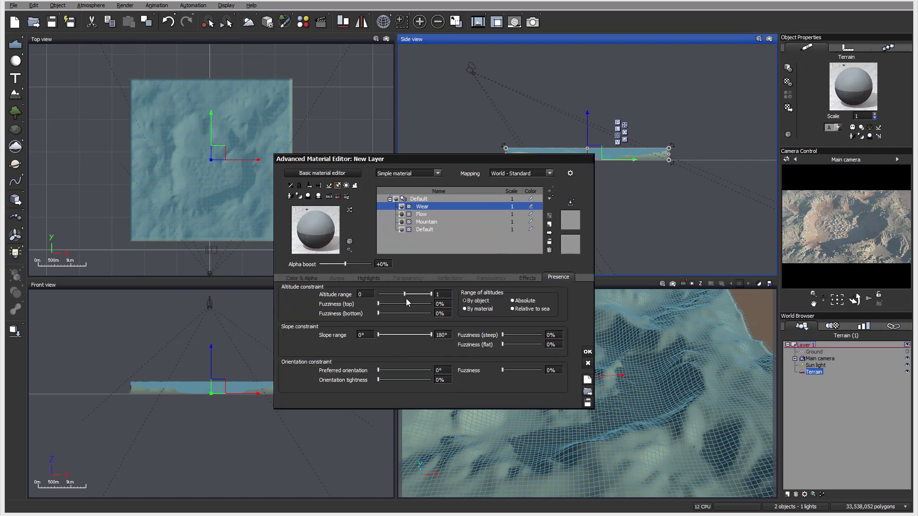
pyautogui.click(402, 279)
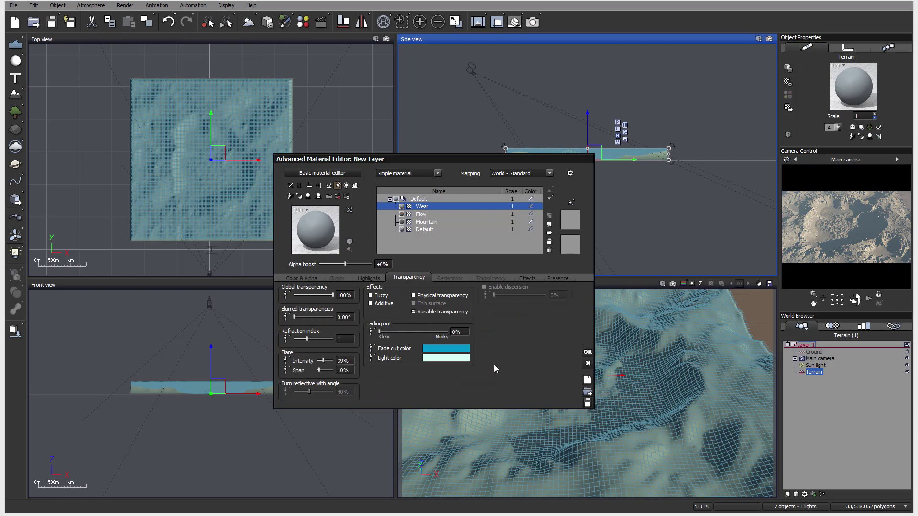
pyautogui.rightClick(502, 338)
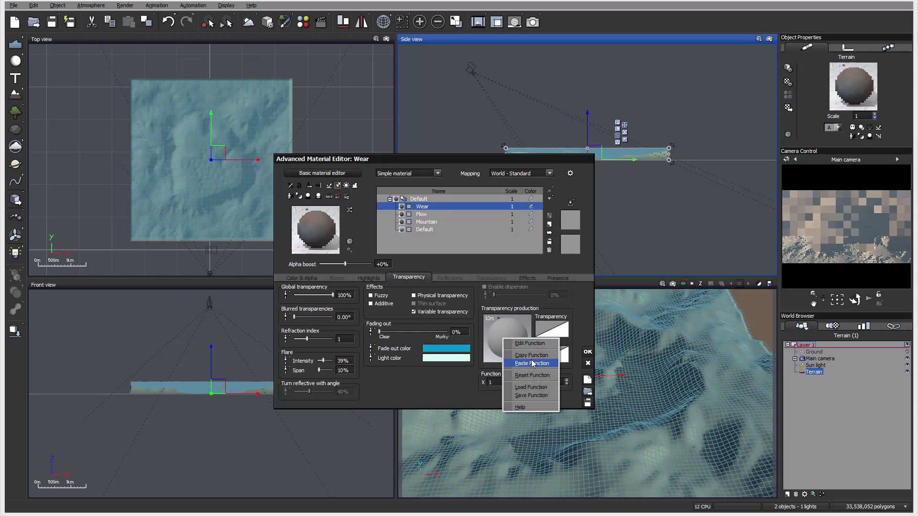
pyautogui.click(533, 364)
# Replace the projected texture map's image in the Wear transparency function with rm-wear.tif and accept the function.
pyautogui.rightClick(504, 335)
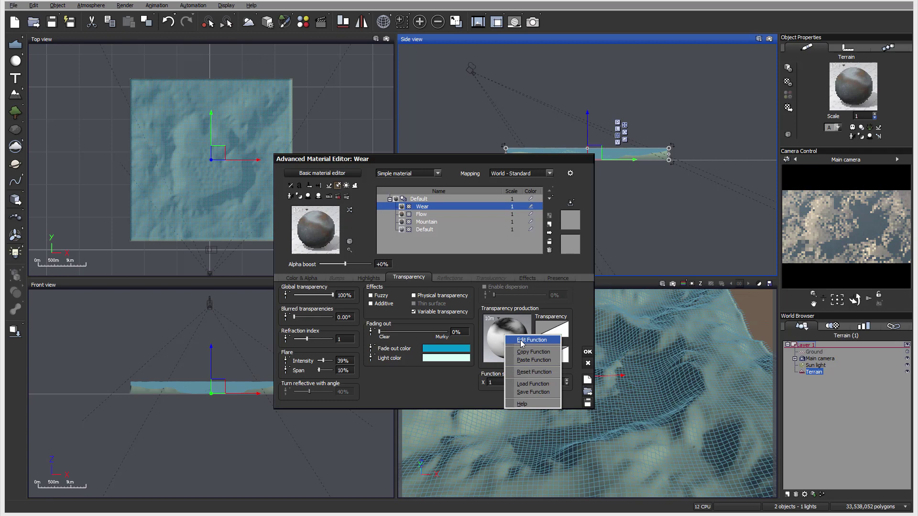
pyautogui.click(531, 340)
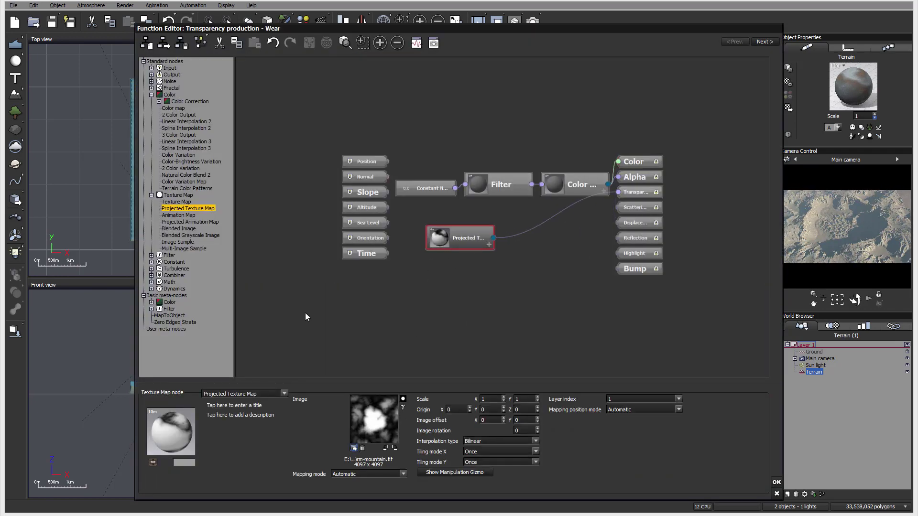
pyautogui.click(559, 118)
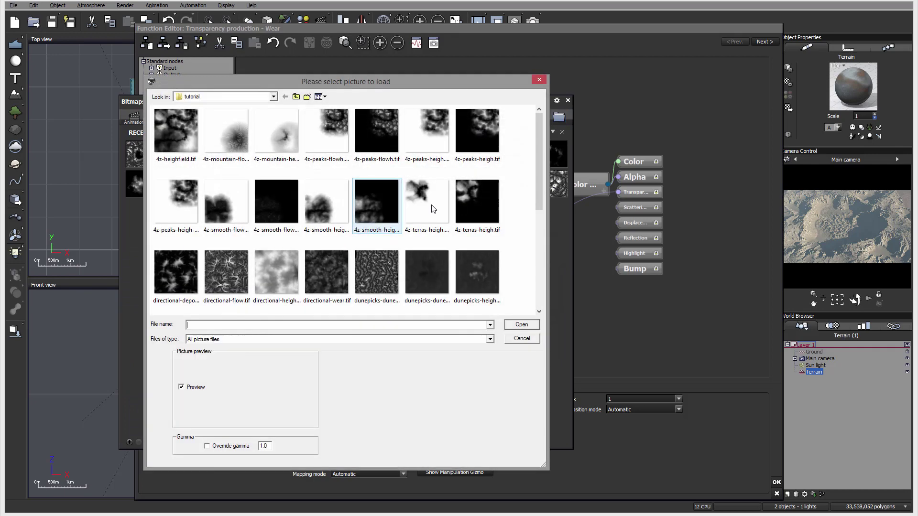
pyautogui.moveTo(545, 184); pyautogui.dragTo(532, 300)
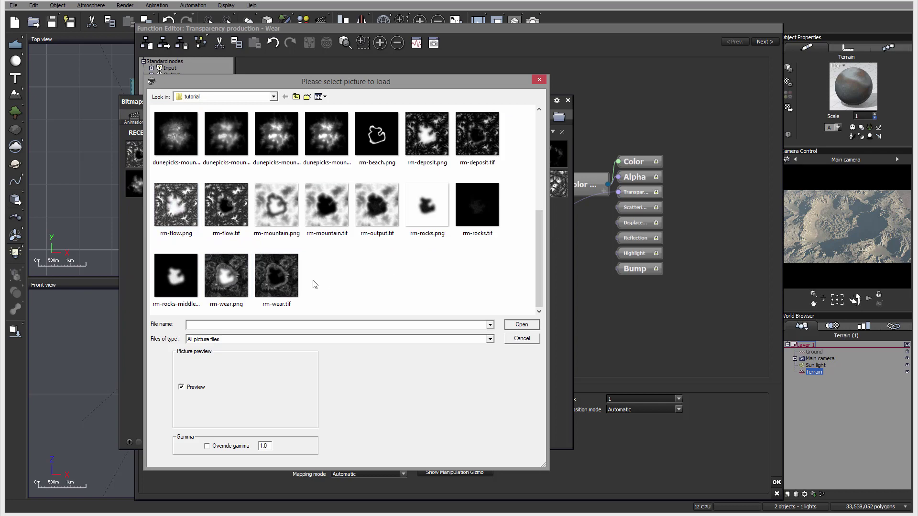
pyautogui.click(282, 277)
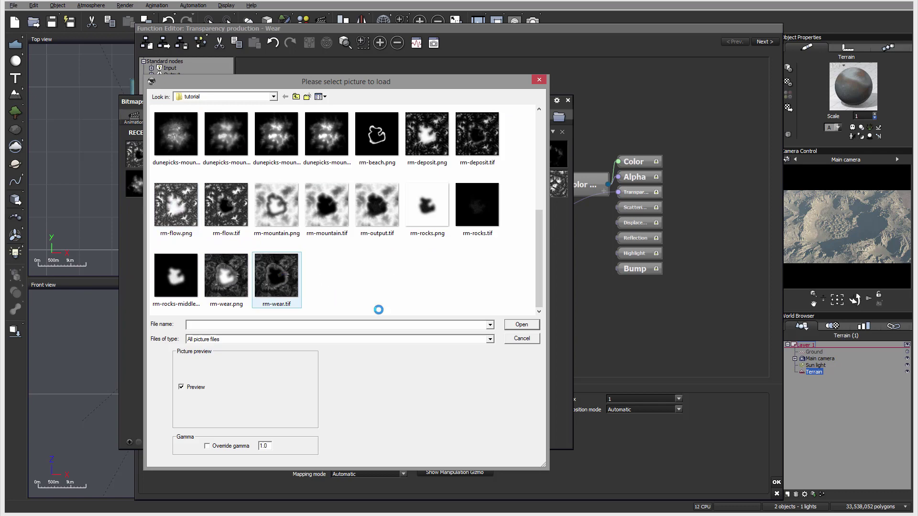
pyautogui.click(522, 325)
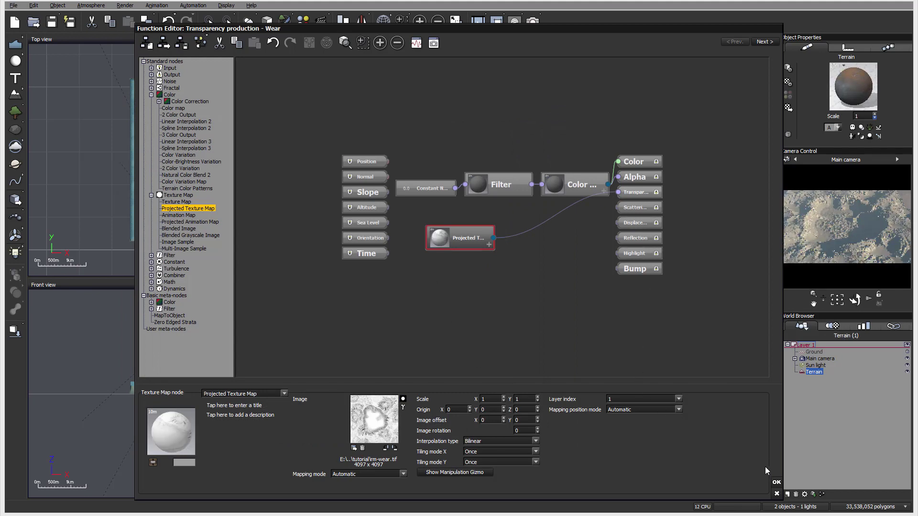
pyautogui.moveTo(782, 482); pyautogui.dragTo(778, 483)
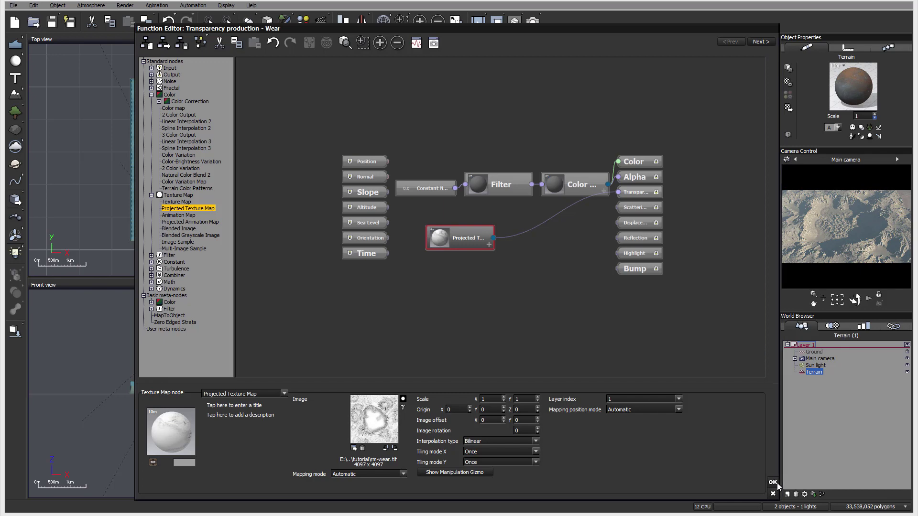
pyautogui.click(773, 483)
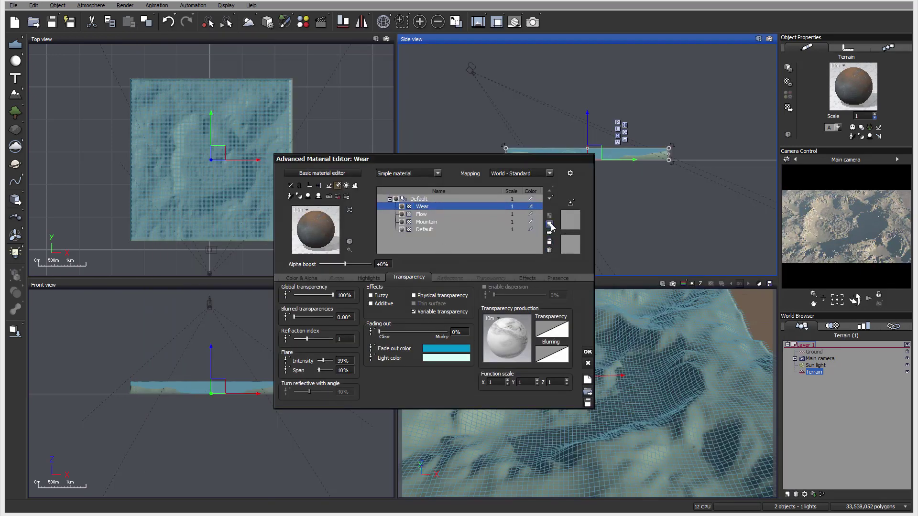
# Add a layer named Deposit above Wear and give it 100% variable transparency driven by the copied function.
pyautogui.doubleClick(446, 207)
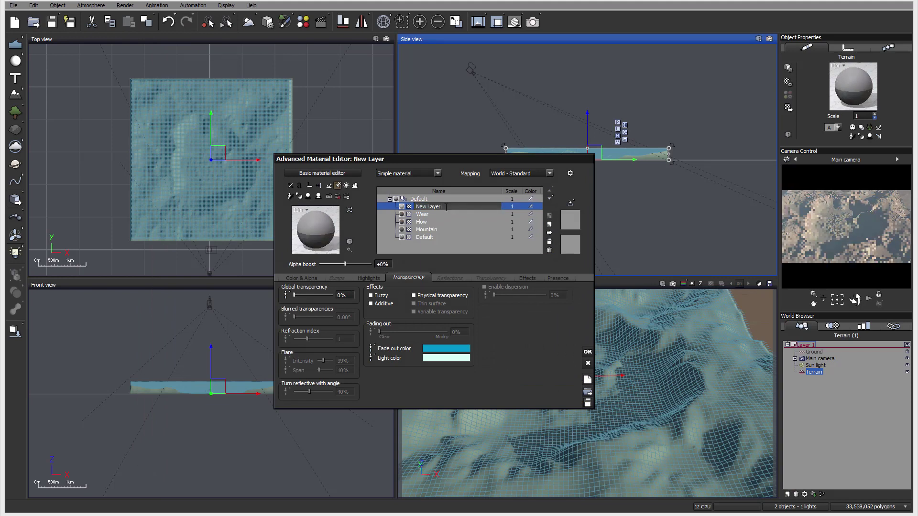
pyautogui.moveTo(446, 207); pyautogui.dragTo(383, 207)
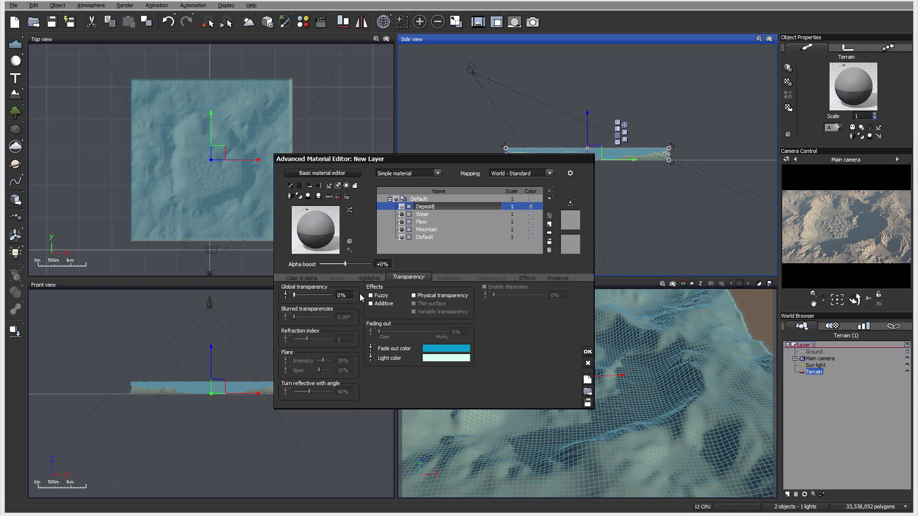
pyautogui.click(413, 312)
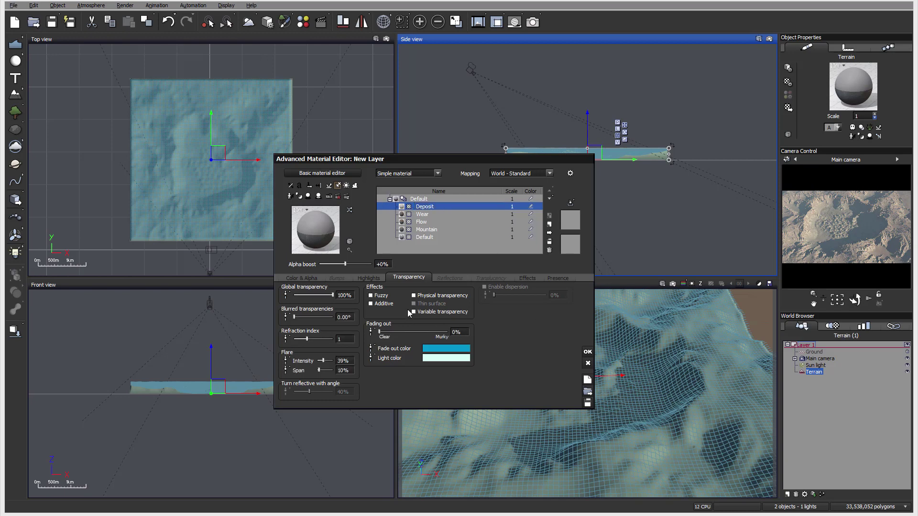
pyautogui.rightClick(516, 346)
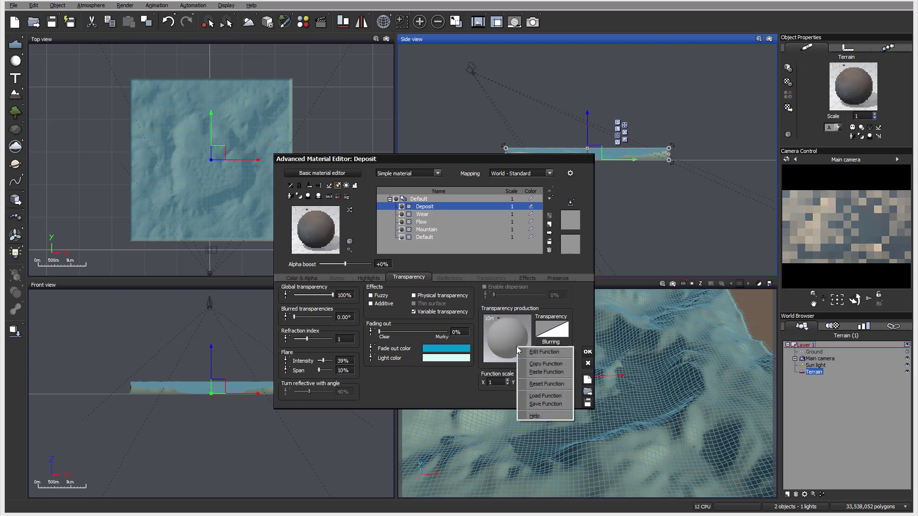
pyautogui.click(549, 365)
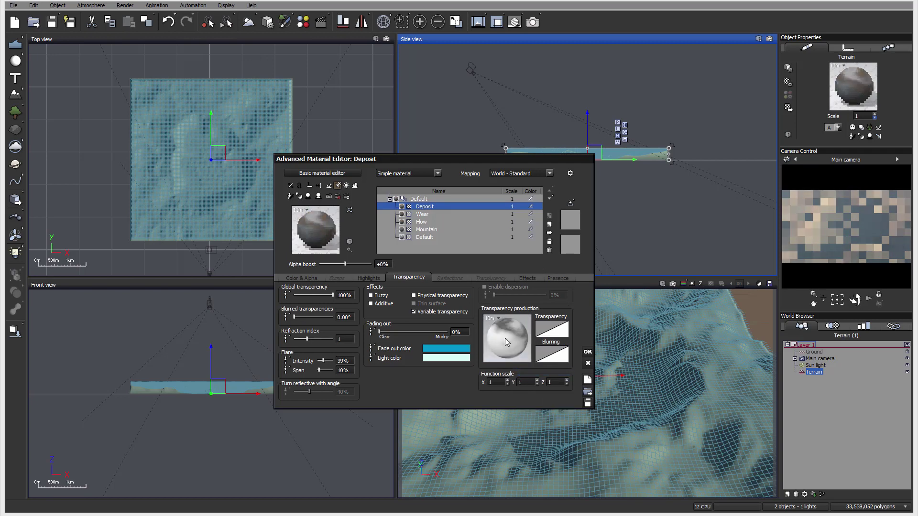
# Set the mapping of both the Deposit and Wear layers to Object - Parametric.
pyautogui.click(549, 173)
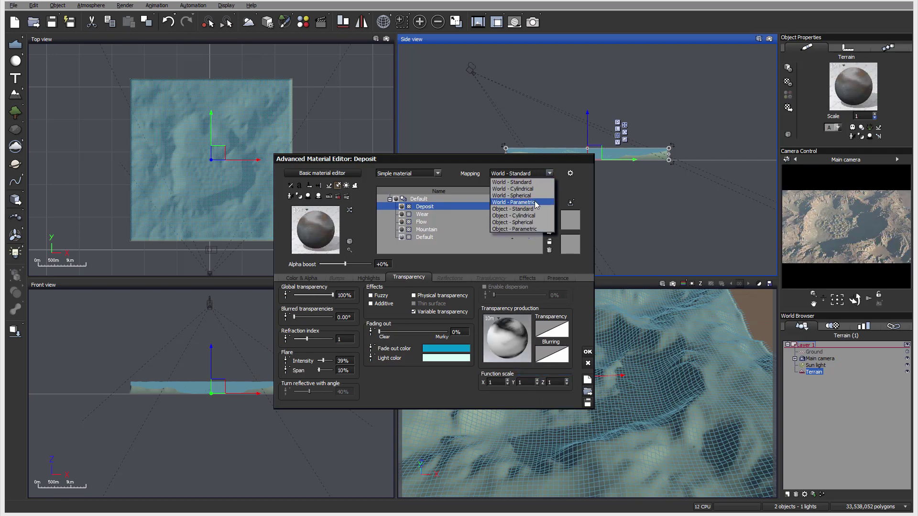
pyautogui.click(530, 229)
pyautogui.click(462, 214)
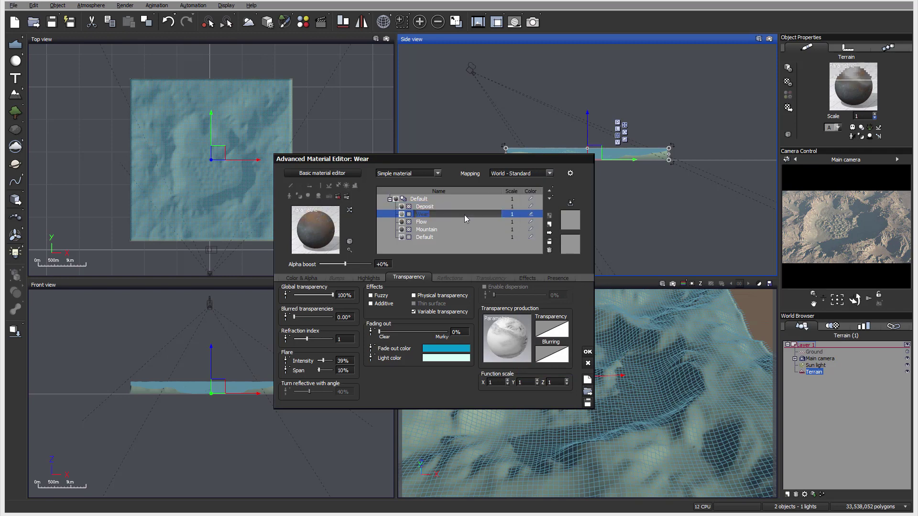
pyautogui.click(549, 174)
pyautogui.click(524, 229)
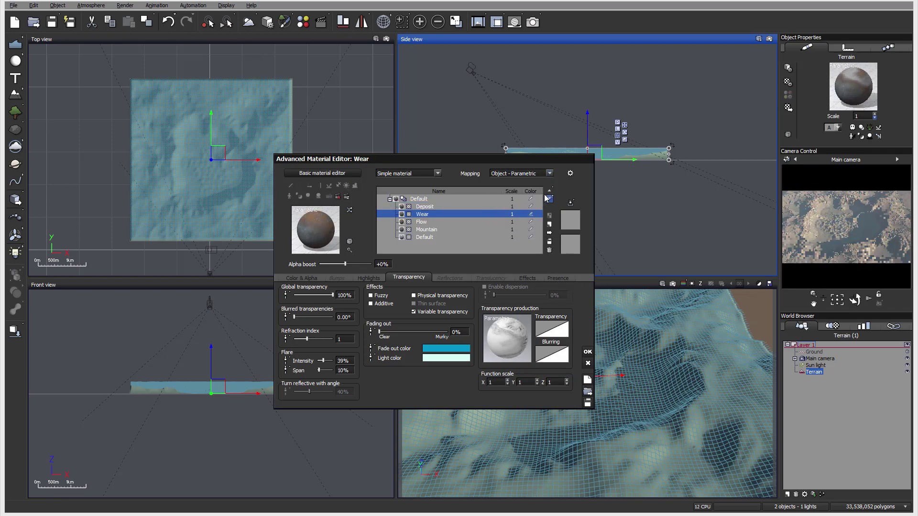
# Set the Deposit layer's overall color to near black, RGB 15, 15, 15.
pyautogui.doubleClick(463, 206)
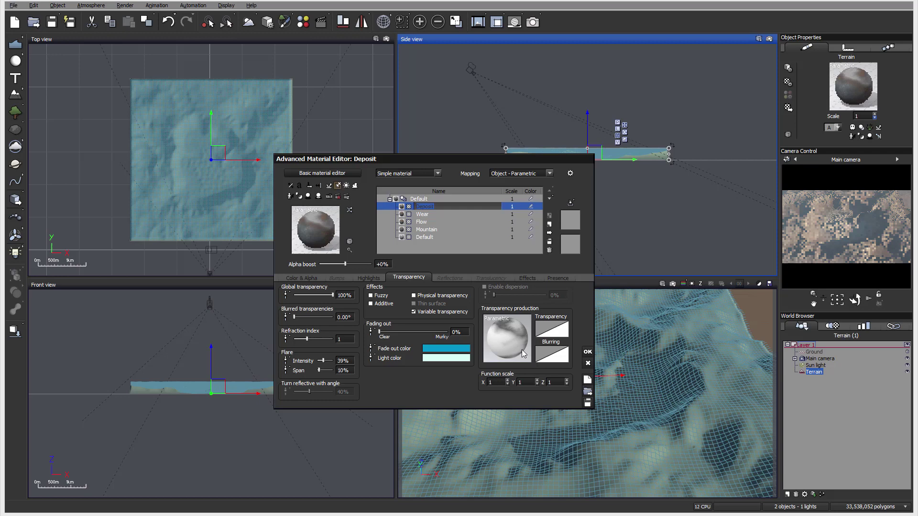
pyautogui.press('Return')
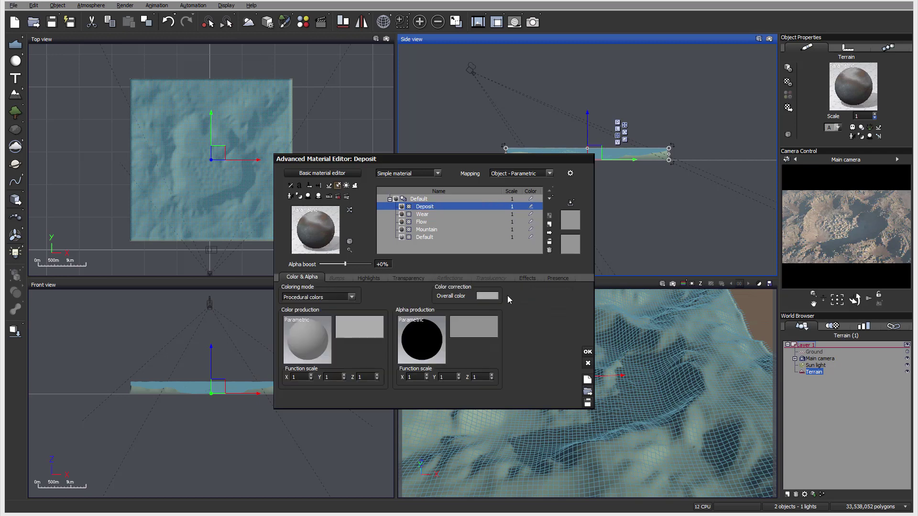
pyautogui.click(482, 294)
pyautogui.click(502, 299)
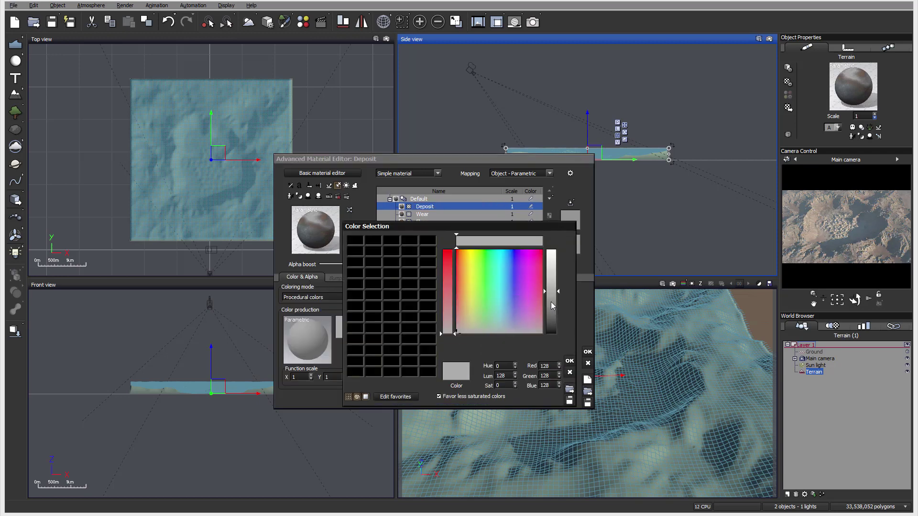
pyautogui.moveTo(553, 297); pyautogui.dragTo(553, 333)
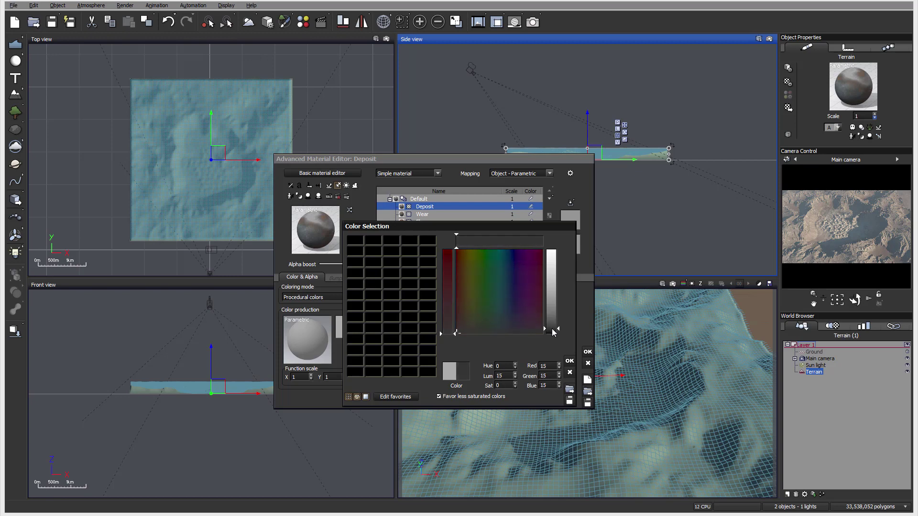
pyautogui.press('Return')
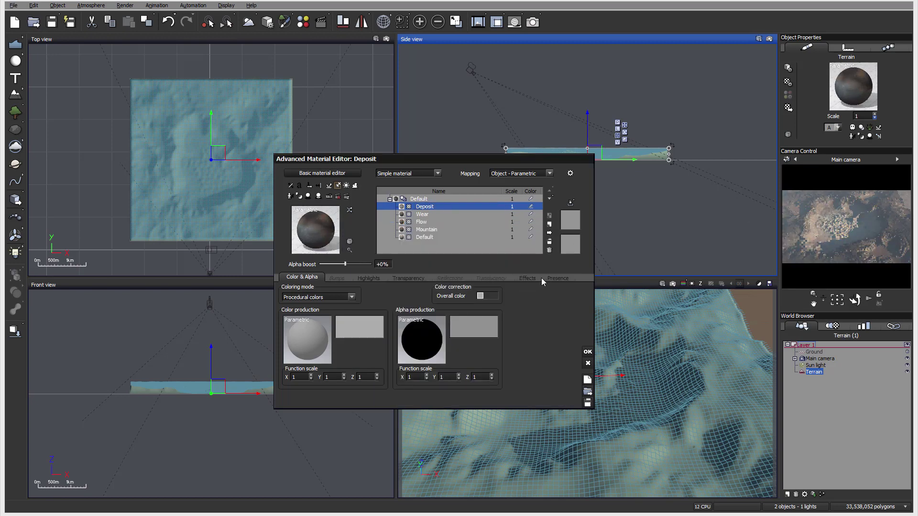
# Replace the projected texture map's image in the Deposit transparency function with rm-deposit.tif, invert it and accept the function.
pyautogui.click(558, 279)
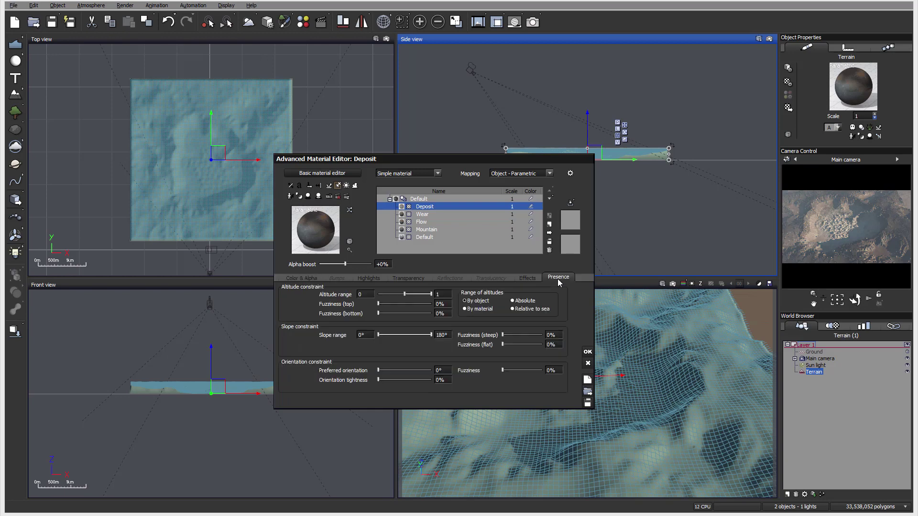
pyautogui.click(405, 278)
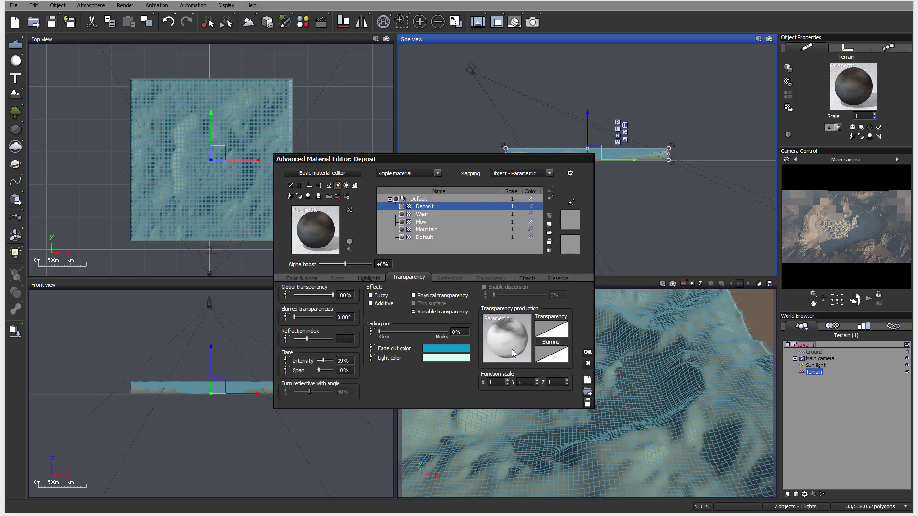
pyautogui.rightClick(506, 336)
pyautogui.click(527, 340)
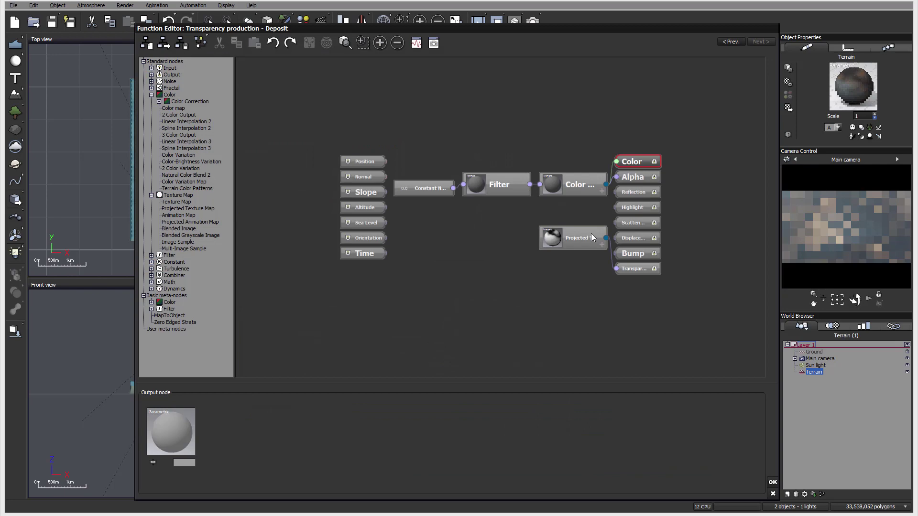
pyautogui.moveTo(591, 234); pyautogui.dragTo(497, 244)
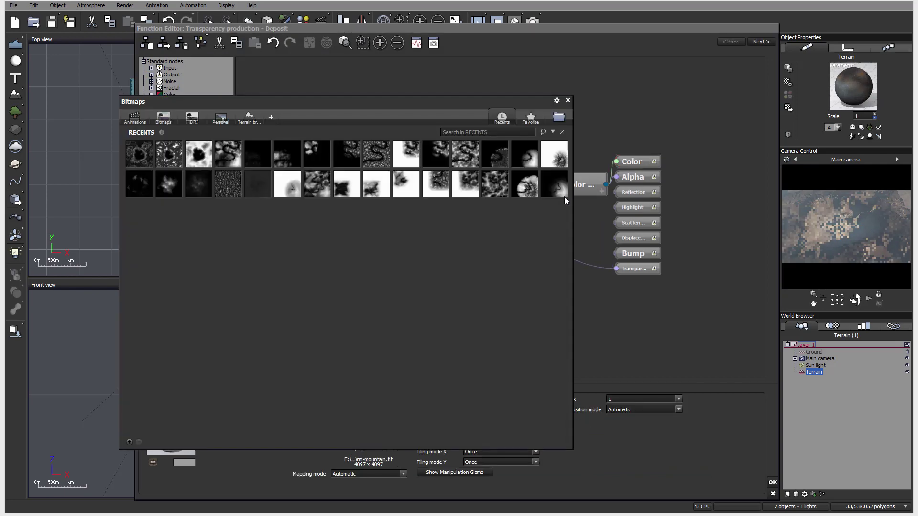
pyautogui.click(559, 116)
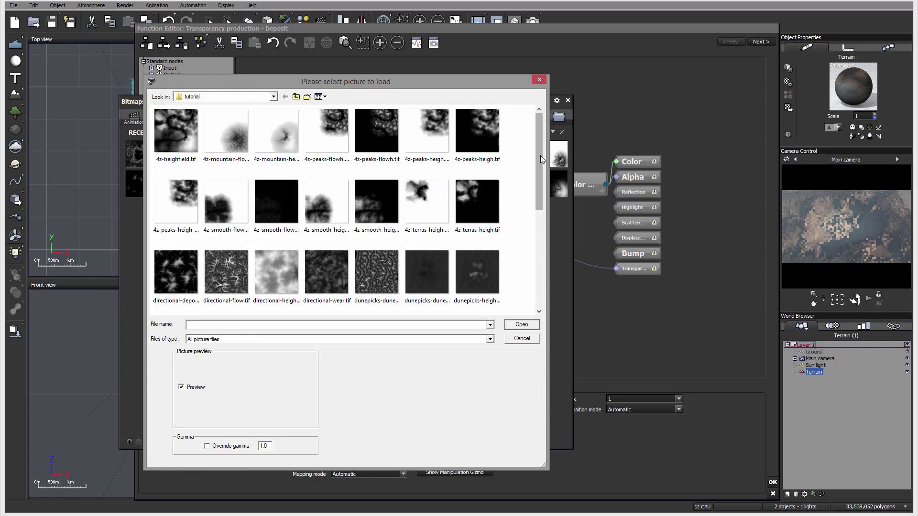
pyautogui.moveTo(540, 155); pyautogui.dragTo(540, 267)
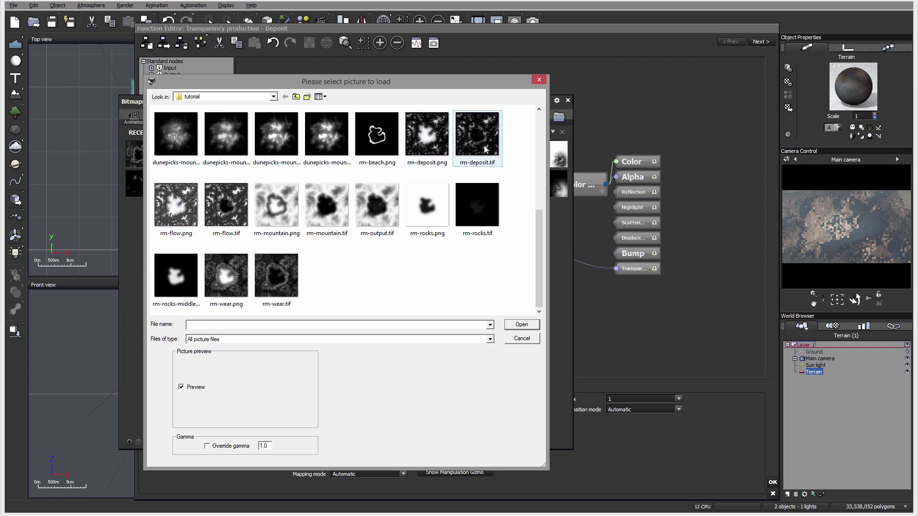
pyautogui.click(514, 326)
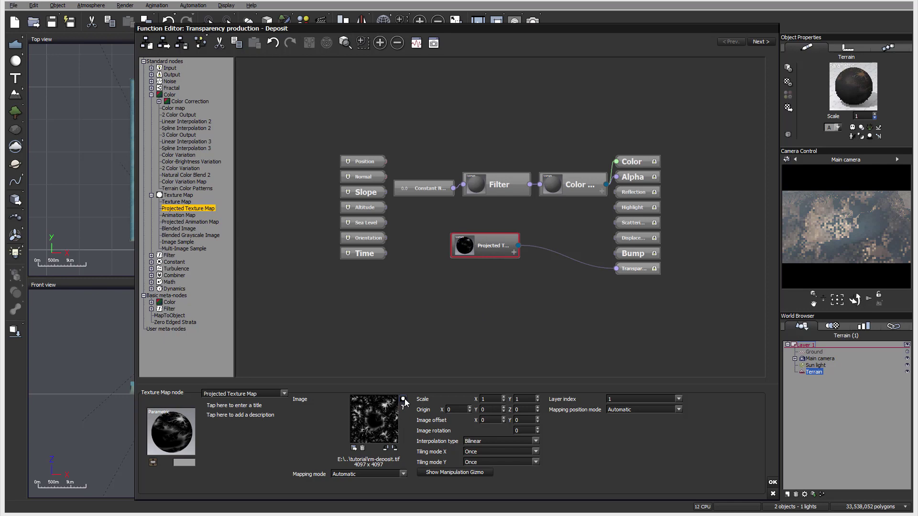
pyautogui.click(772, 482)
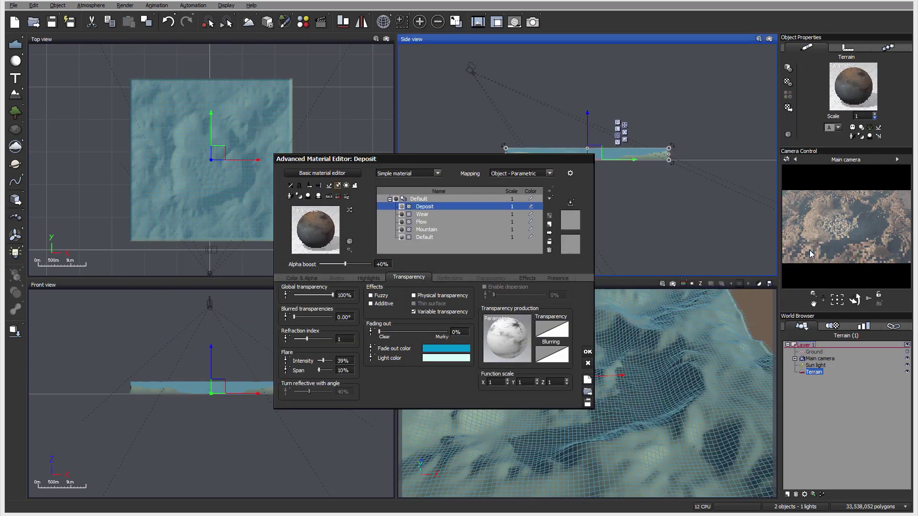
# Render the scene to check the Deposit layer, then dismiss the post-render options and the render display.
pyautogui.click(532, 22)
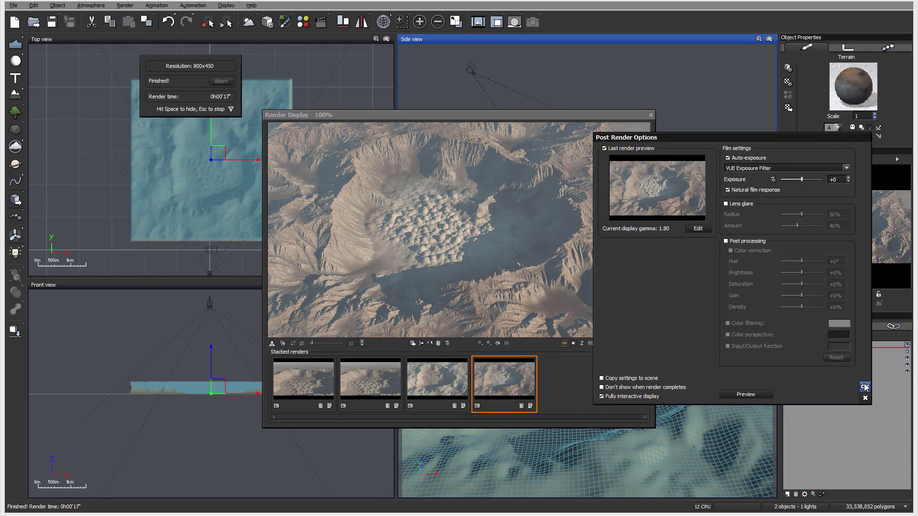
pyautogui.click(865, 387)
pyautogui.click(650, 115)
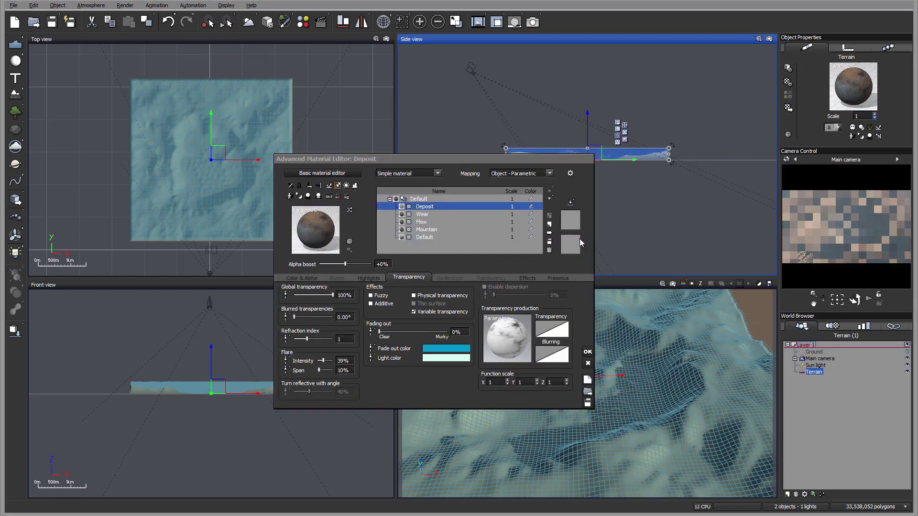
# Add a layer named Beach above the Deposit layer.
pyautogui.doubleClick(426, 206)
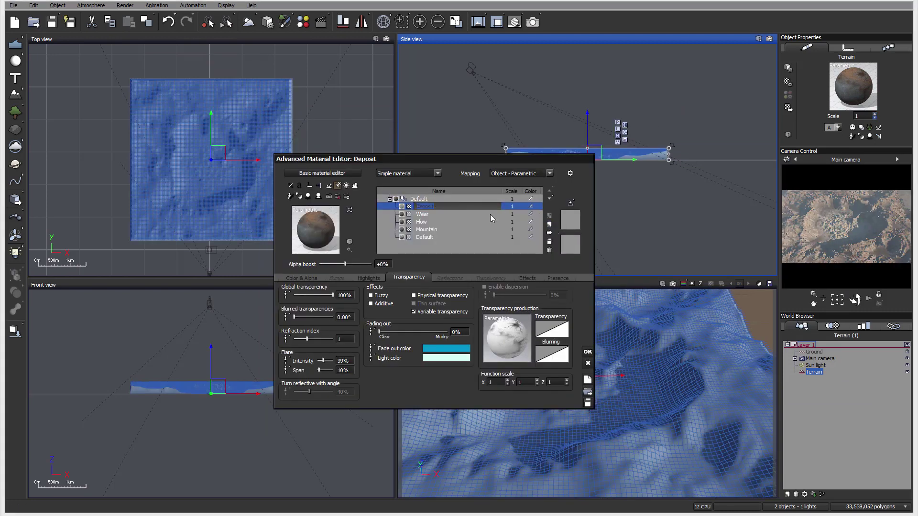
pyautogui.click(548, 224)
pyautogui.click(550, 224)
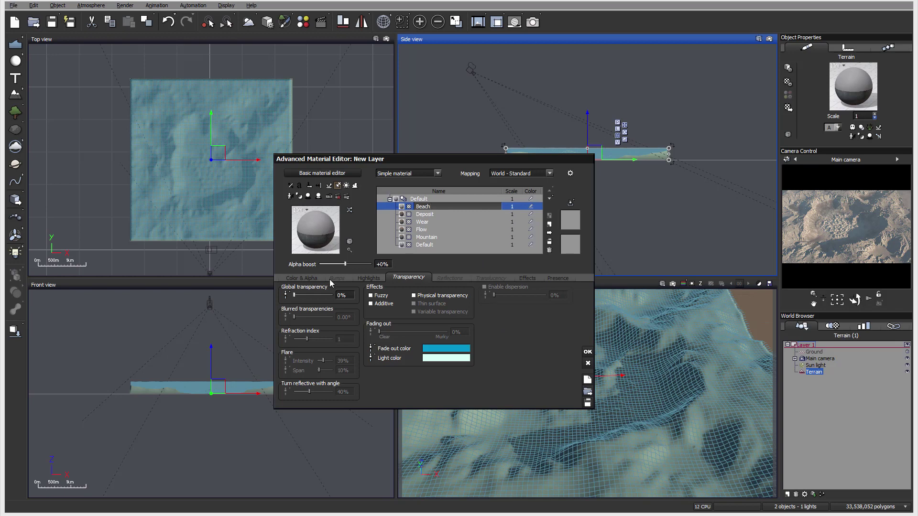
# Switch the Beach layer's coloring mode to Natural grain and set its first color to pale yellow, RGB 250, 208, 111.
pyautogui.click(298, 278)
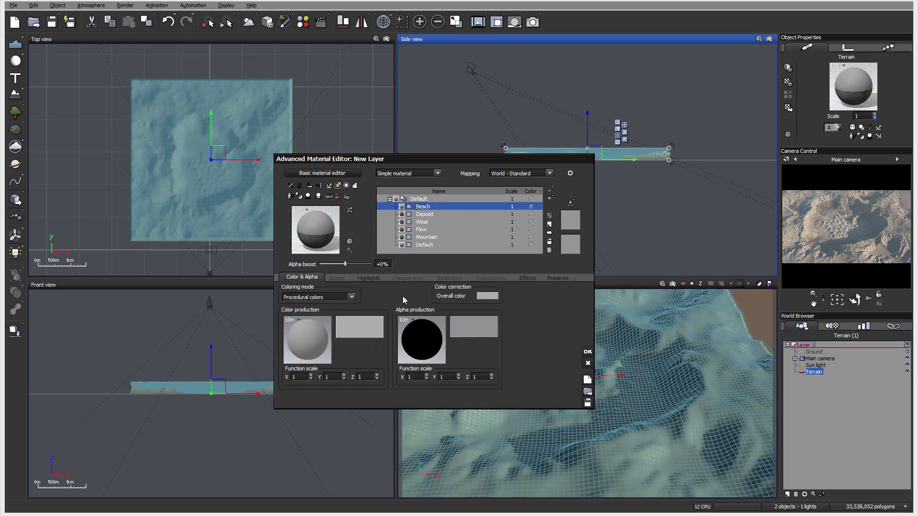
pyautogui.click(353, 297)
pyautogui.click(318, 318)
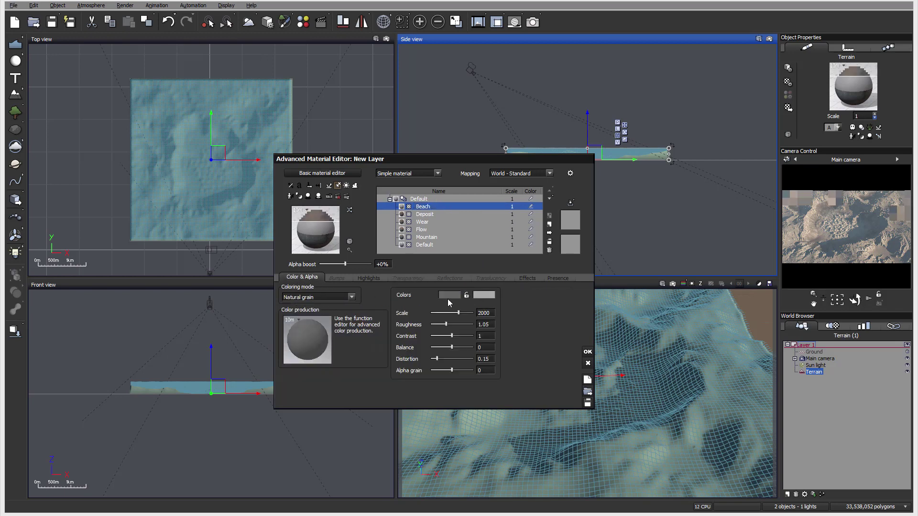
pyautogui.click(449, 297)
pyautogui.moveTo(435, 252)
pyautogui.mouseDown()
pyautogui.moveTo(432, 244)
pyautogui.moveTo(431, 255)
pyautogui.mouseUp()
pyautogui.moveTo(516, 268); pyautogui.dragTo(516, 274)
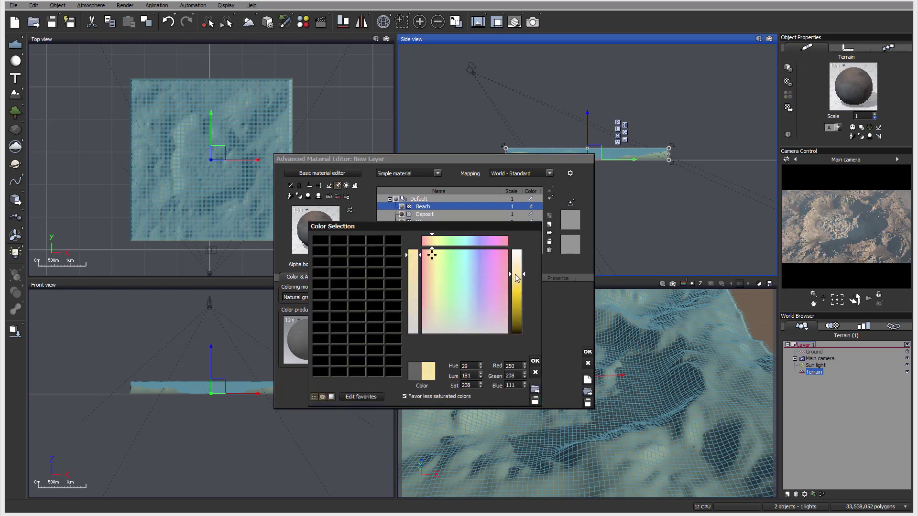
pyautogui.click(535, 362)
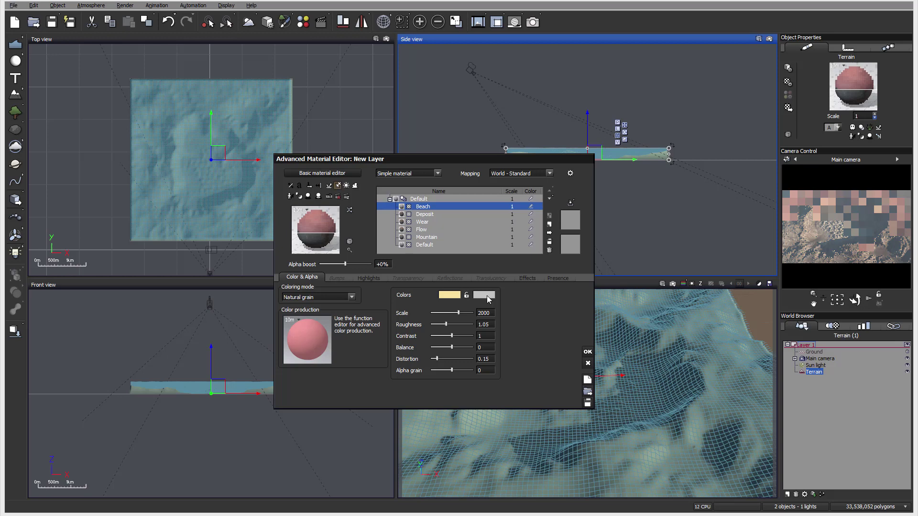
# Set the second grain color to sandy brown, RGB 174, 129, 71, with contrast about 1.29 and distortion about 0.57.
pyautogui.click(484, 295)
pyautogui.click(467, 298)
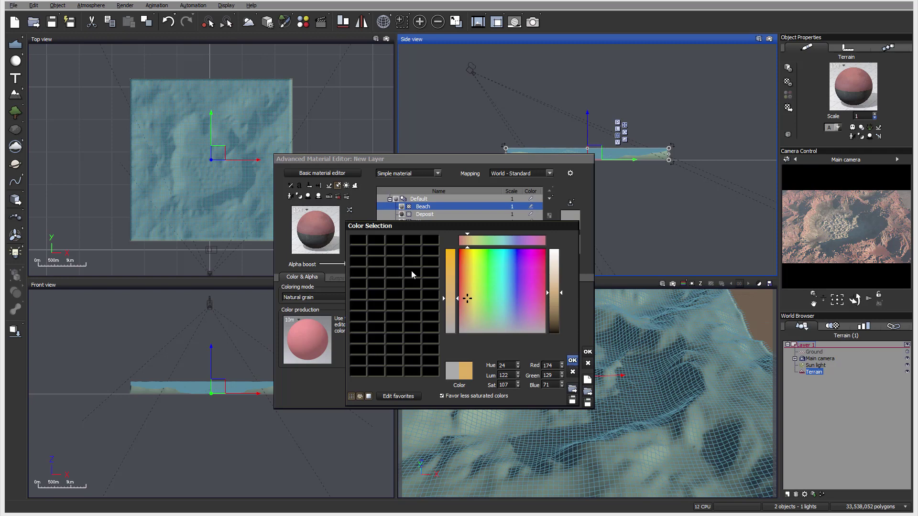
pyautogui.press('Return')
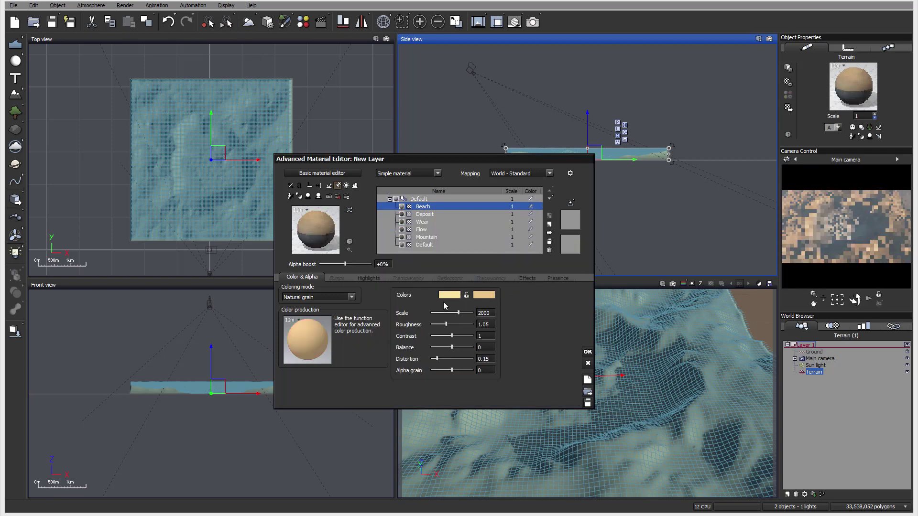
pyautogui.moveTo(451, 336); pyautogui.dragTo(454, 359)
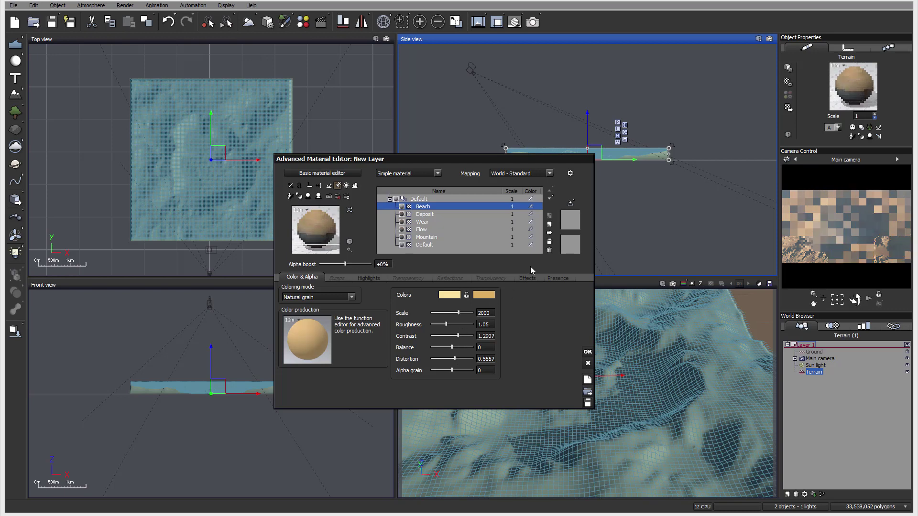
# Give the Beach layer 100% variable transparency driven by the copied function.
pyautogui.click(556, 278)
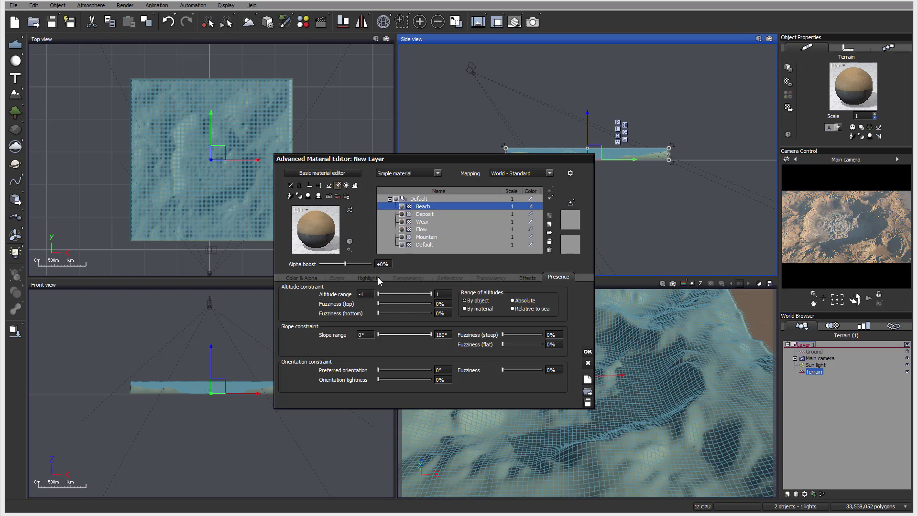
pyautogui.click(406, 275)
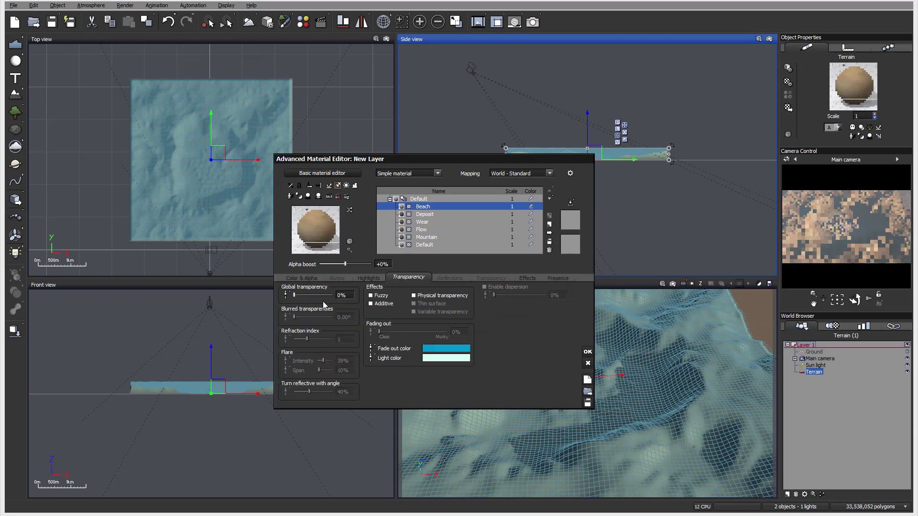
pyautogui.moveTo(294, 295); pyautogui.dragTo(333, 295)
pyautogui.click(414, 312)
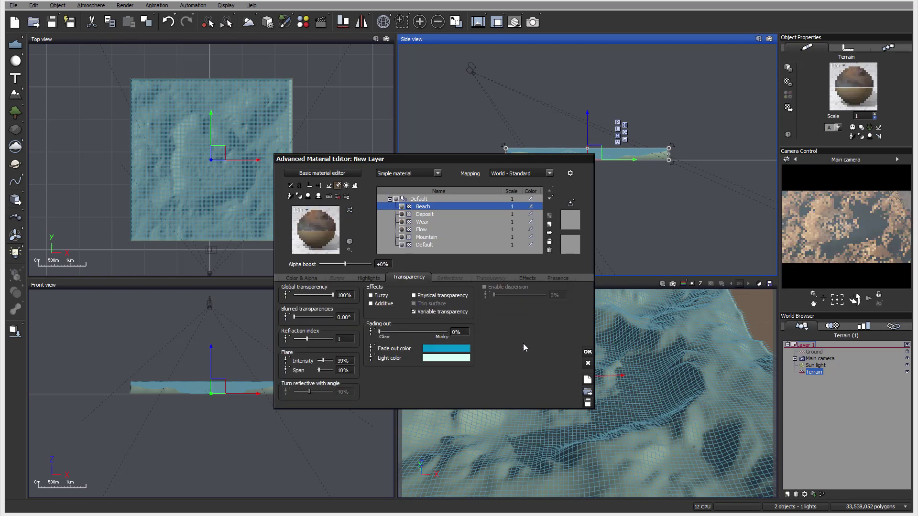
pyautogui.rightClick(508, 331)
pyautogui.click(526, 356)
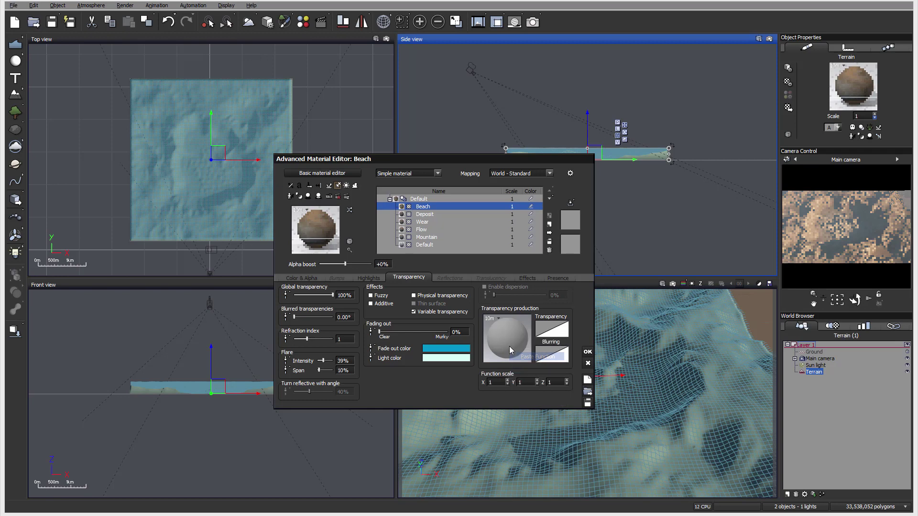
# Delete the unused Constant, Filter and Color nodes from the Beach transparency function, moving the projected texture map node clear of the outputs.
pyautogui.rightClick(510, 341)
pyautogui.click(529, 347)
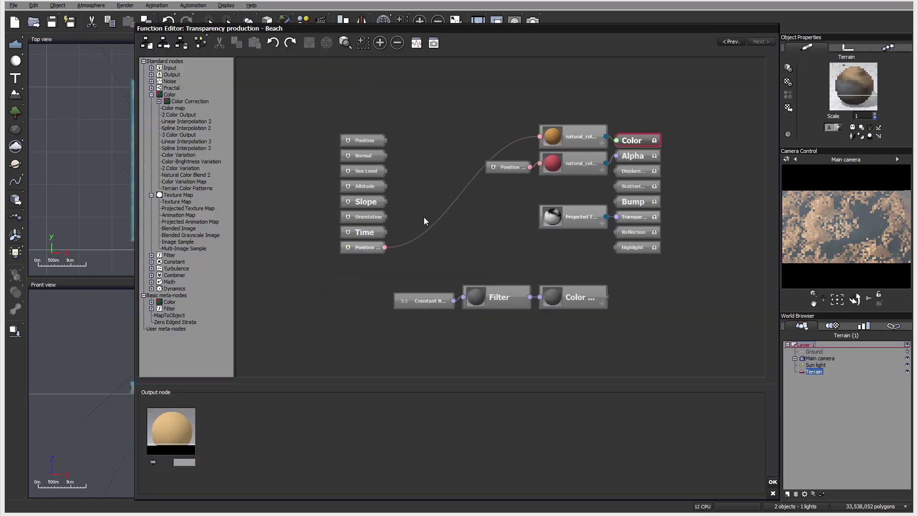
pyautogui.moveTo(573, 223); pyautogui.dragTo(488, 224)
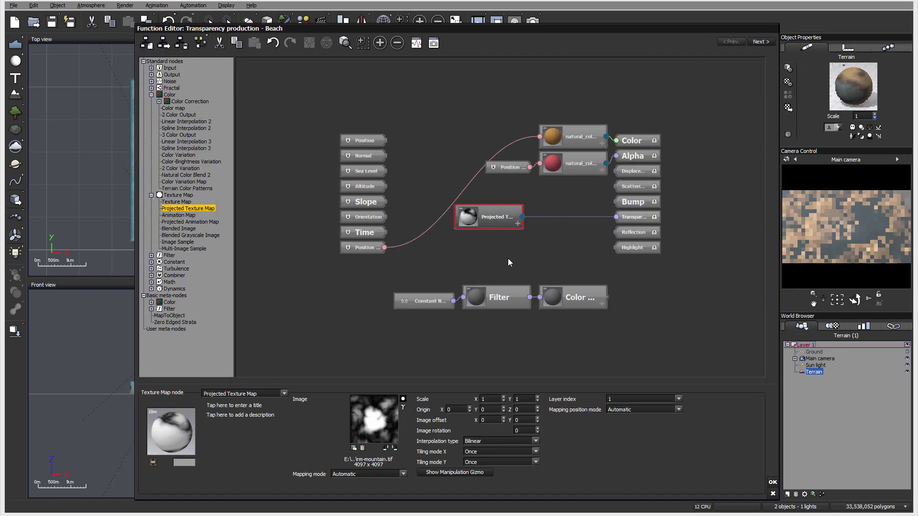
pyautogui.moveTo(381, 254); pyautogui.dragTo(612, 339)
pyautogui.press('Delete')
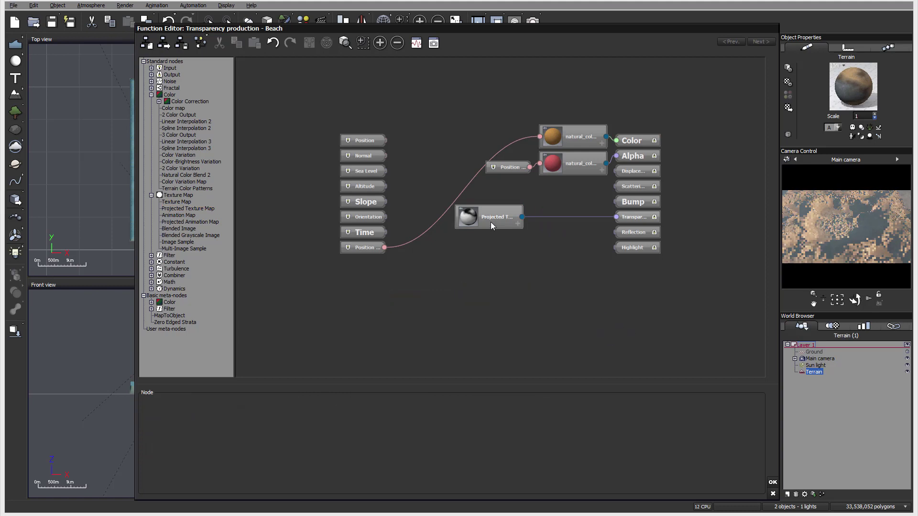
# Load rm-beach.png as the image of the projected texture map node in the Beach transparency function.
pyautogui.moveTo(491, 222); pyautogui.dragTo(461, 231)
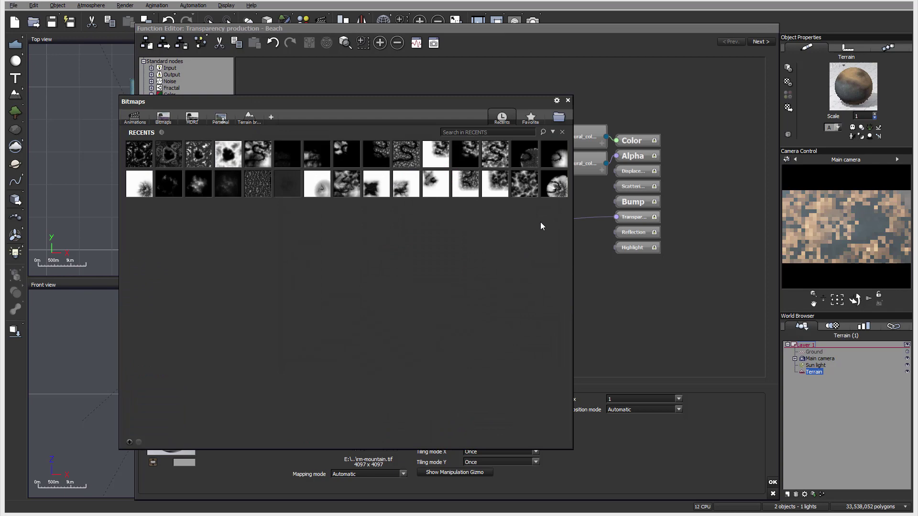
pyautogui.click(559, 118)
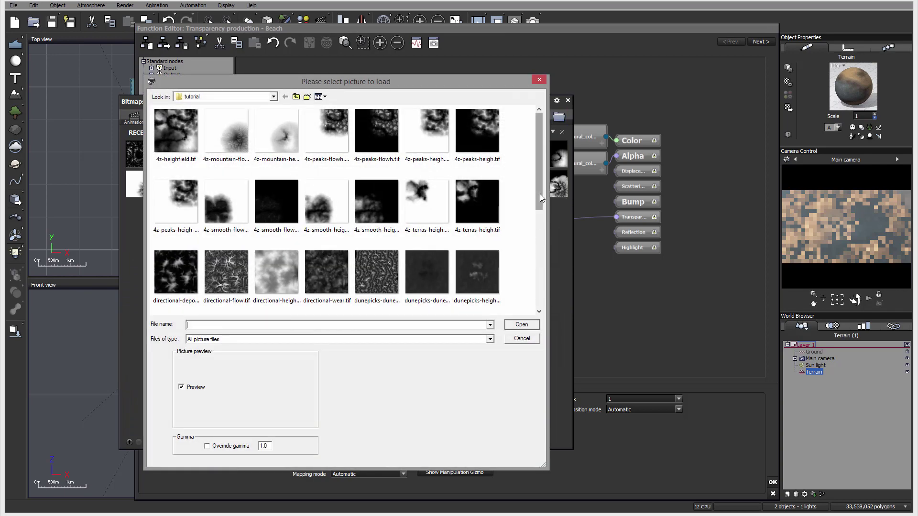
pyautogui.moveTo(540, 194); pyautogui.dragTo(542, 322)
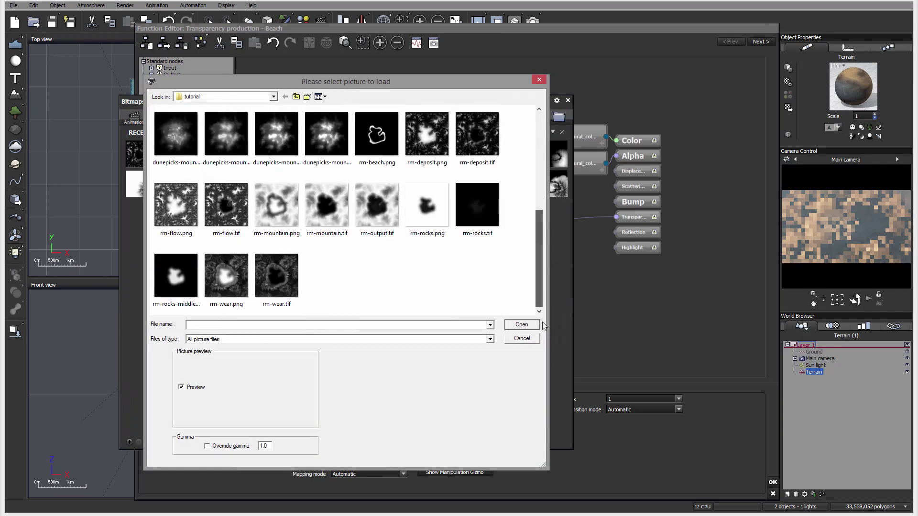
pyautogui.click(377, 136)
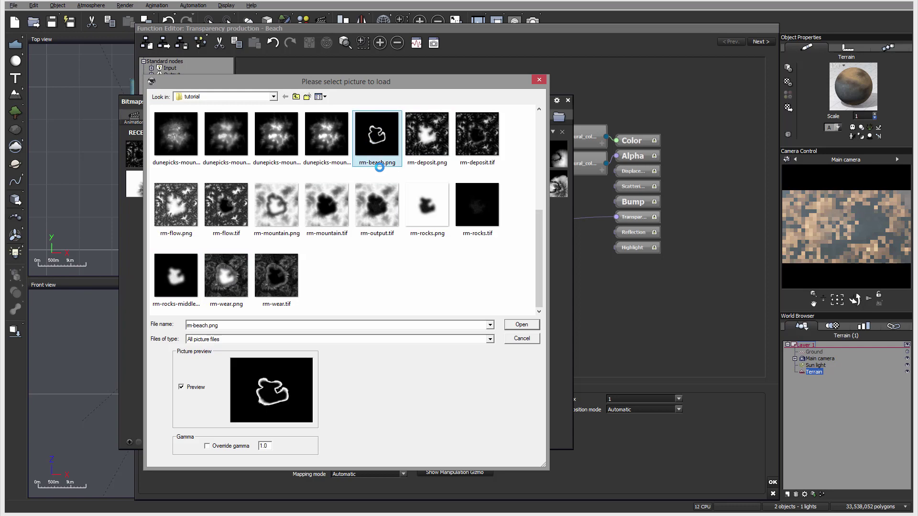
pyautogui.click(523, 325)
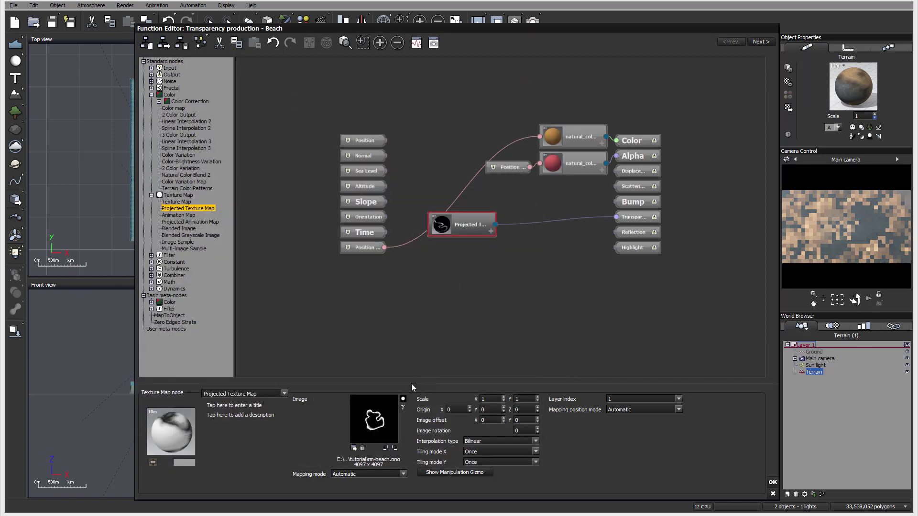
# Invert the beach image, accept the function and set the Beach layer's mapping to Object - Parametric.
pyautogui.click(402, 400)
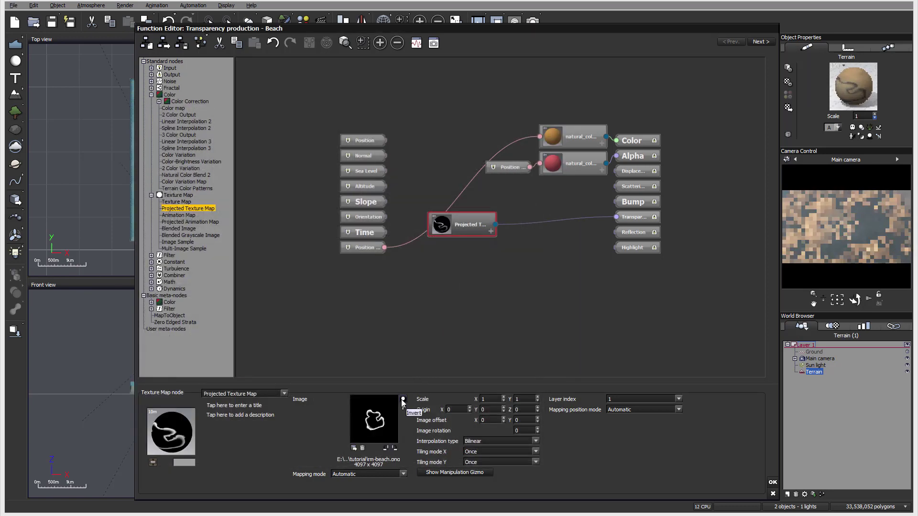
pyautogui.click(402, 400)
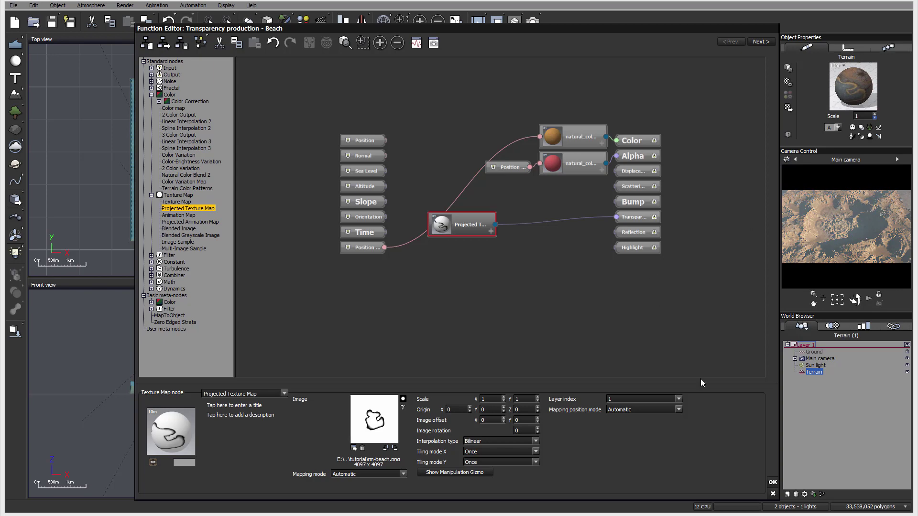
pyautogui.click(773, 484)
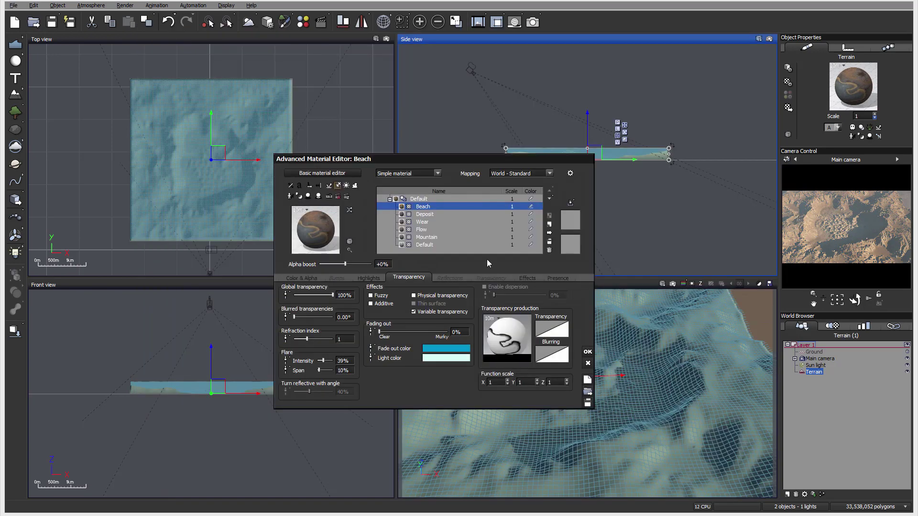
pyautogui.click(550, 173)
pyautogui.click(542, 229)
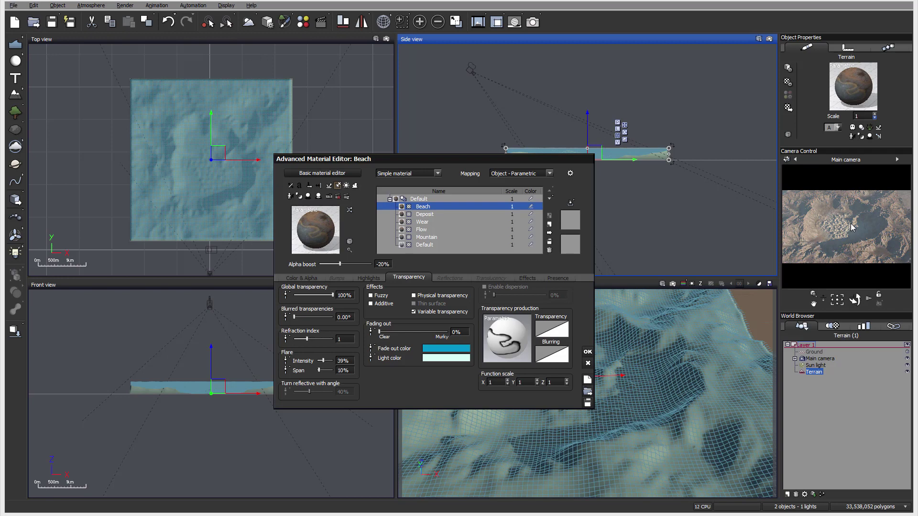
# Add a new material layer above Beach and lower the start of its altitude range to -1.
pyautogui.click(549, 225)
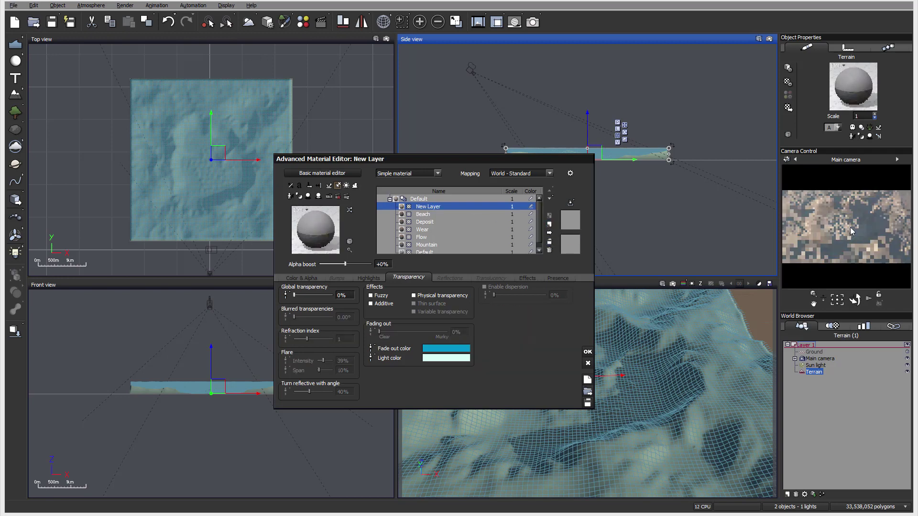
pyautogui.click(555, 279)
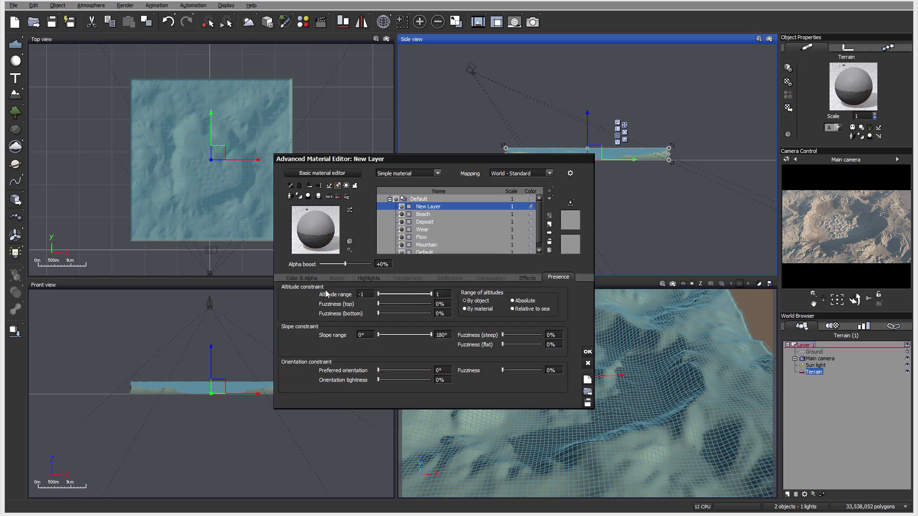
# Set the new layer's overall color to a dark green of about RGB 41, 50, 39.
pyautogui.click(298, 277)
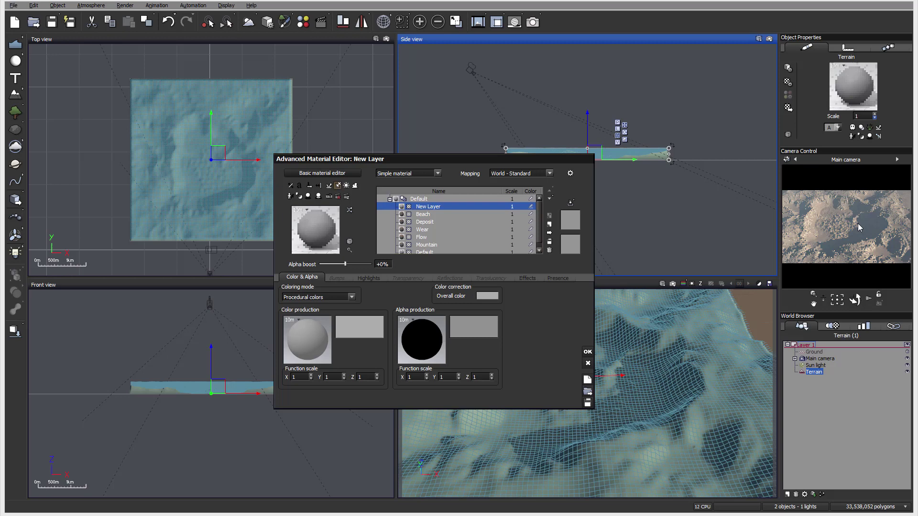
pyautogui.click(487, 296)
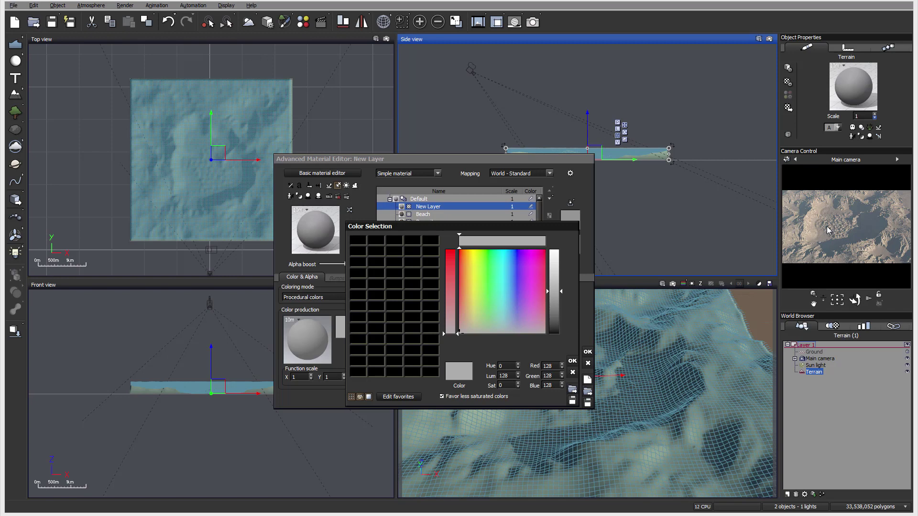
pyautogui.click(483, 327)
pyautogui.moveTo(556, 312); pyautogui.dragTo(554, 319)
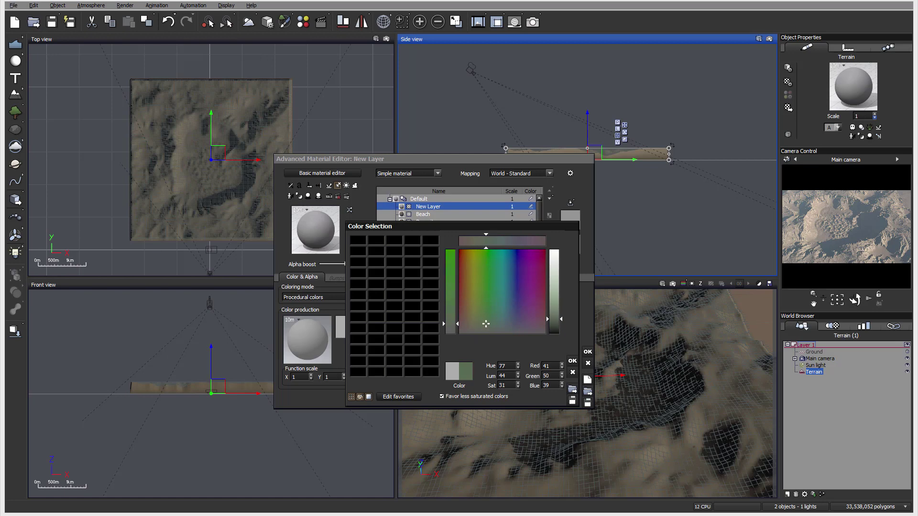
pyautogui.click(572, 361)
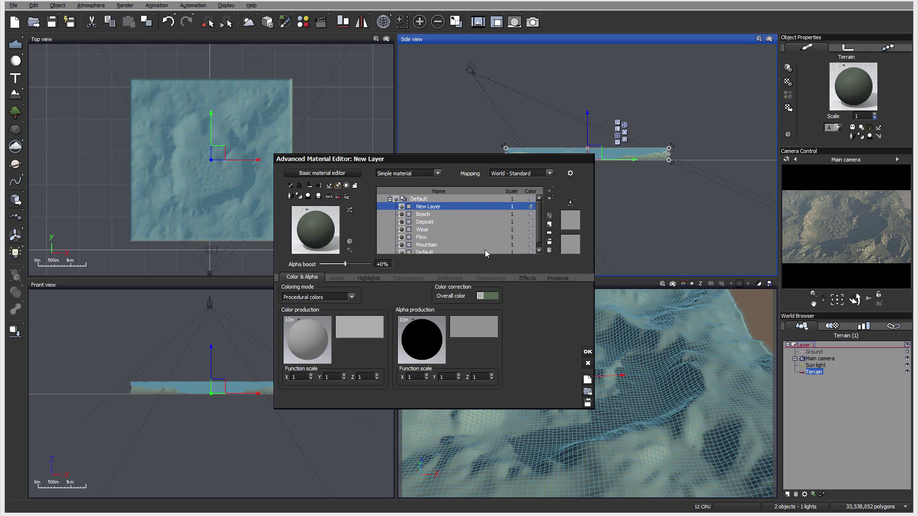
# Give the new layer 100% variable transparency with Object - Parametric mapping, and paste the copied function into its transparency production.
pyautogui.click(404, 278)
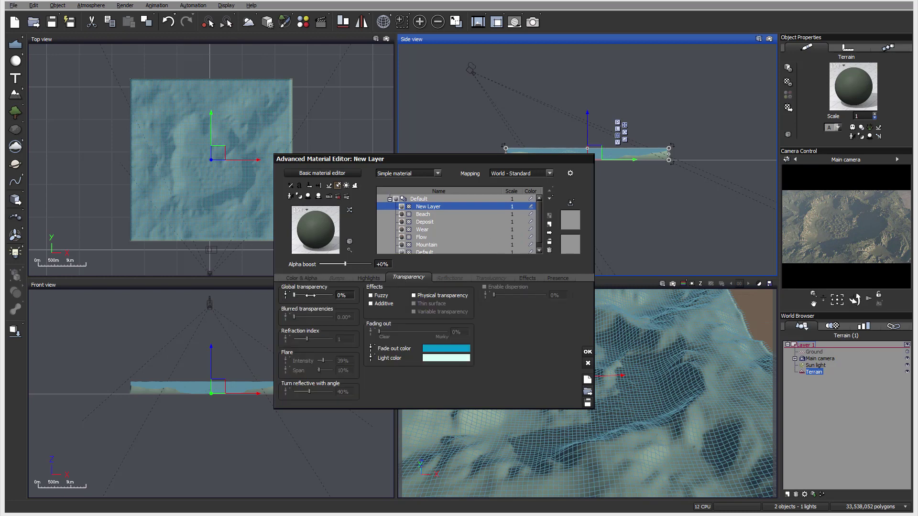
pyautogui.click(550, 173)
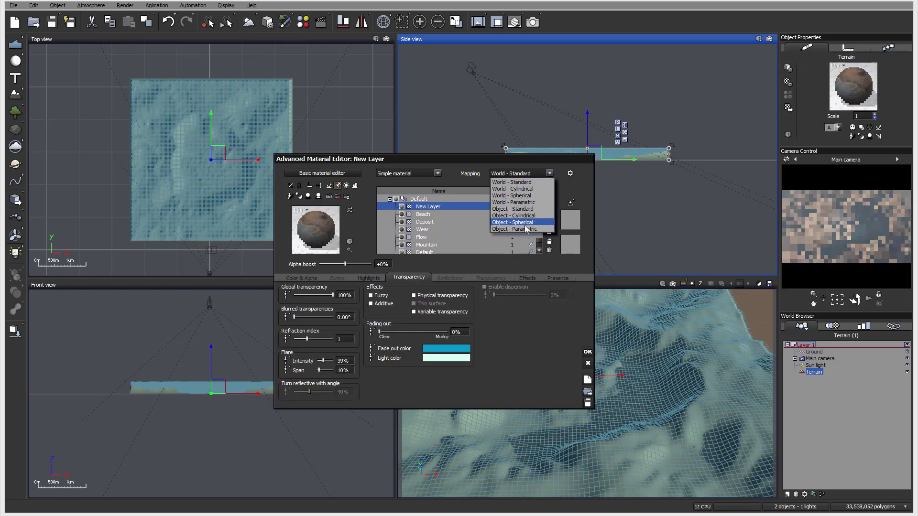
pyautogui.click(517, 179)
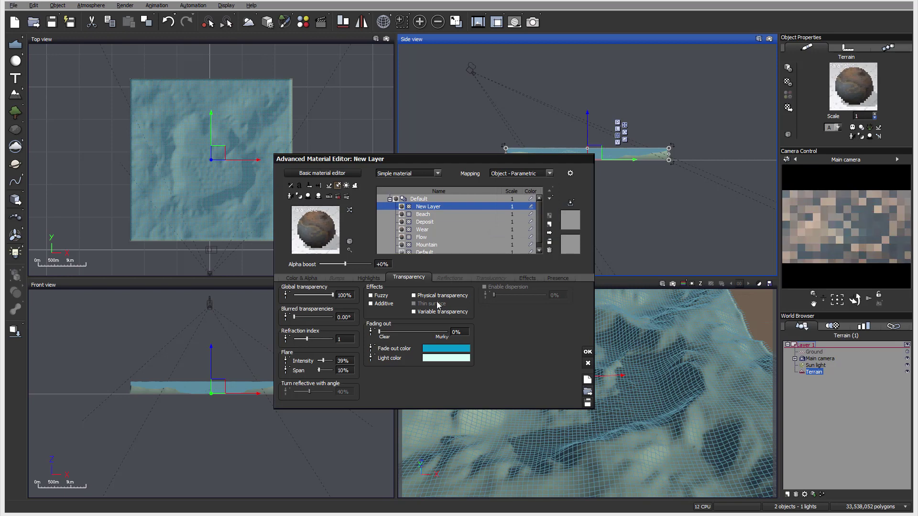
pyautogui.click(414, 312)
pyautogui.rightClick(496, 351)
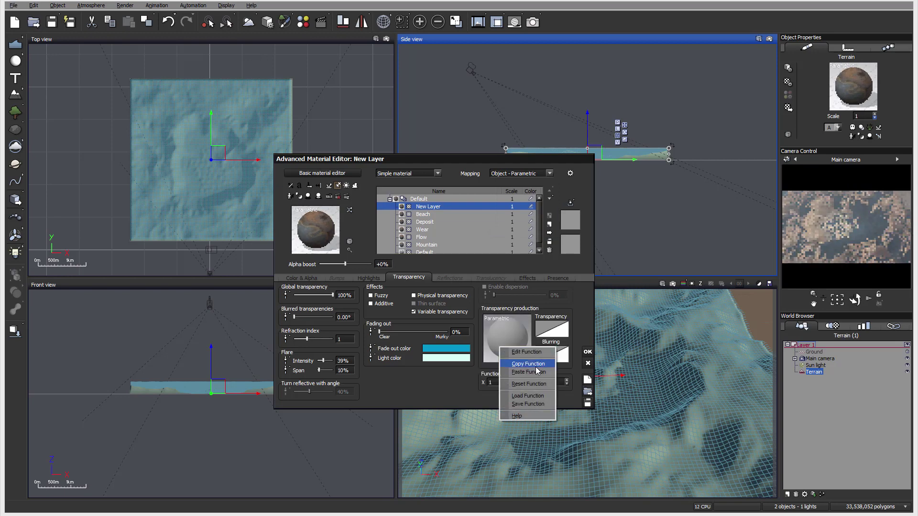
pyautogui.click(536, 373)
# Move the projected texture map node clear of the outputs in the new layer's transparency function and load rm-rocks-middle.tif as its image.
pyautogui.rightClick(507, 338)
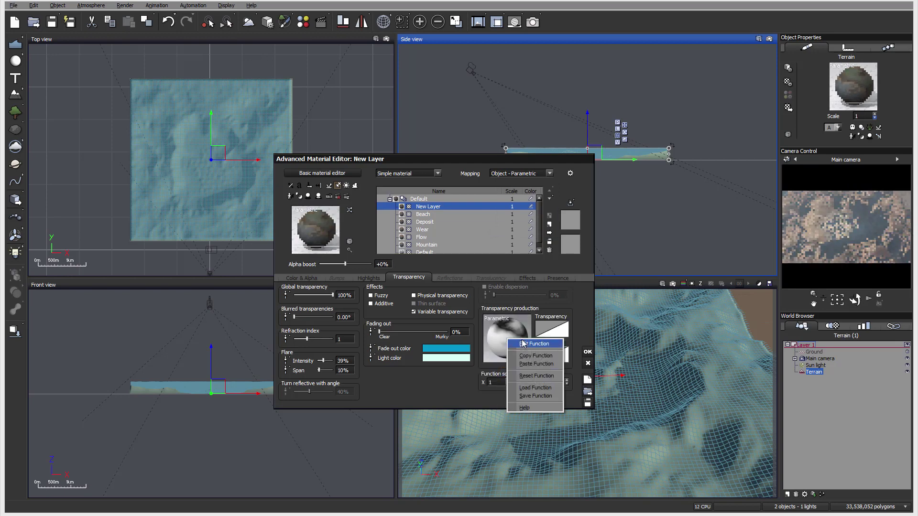
pyautogui.click(526, 343)
pyautogui.moveTo(577, 251); pyautogui.dragTo(477, 255)
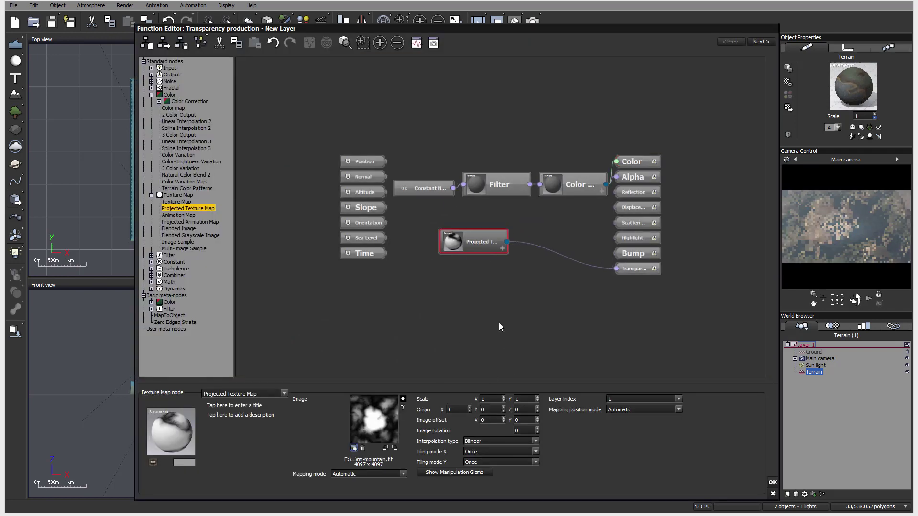
pyautogui.click(559, 119)
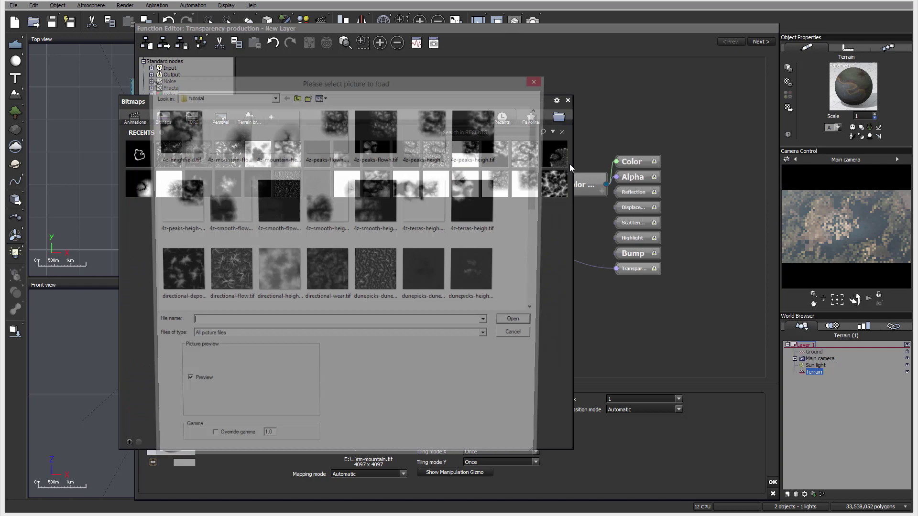
pyautogui.moveTo(540, 144); pyautogui.dragTo(555, 300)
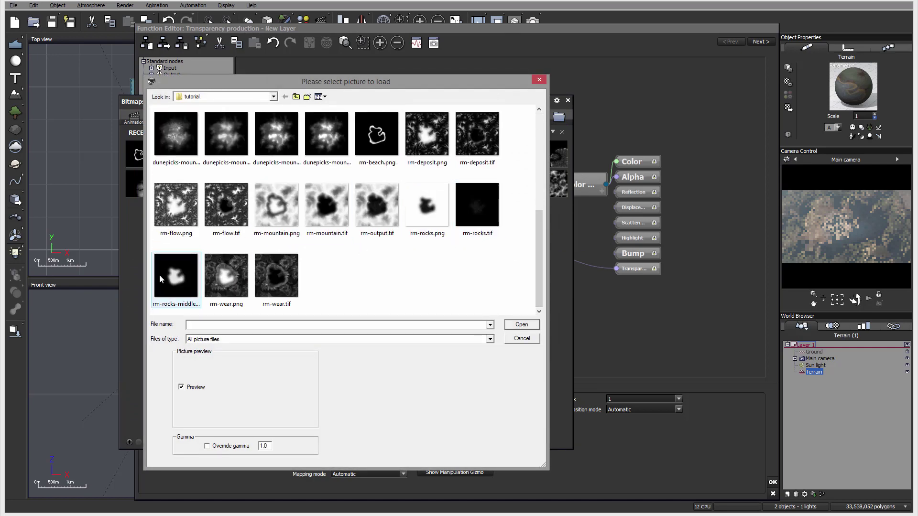
pyautogui.click(184, 272)
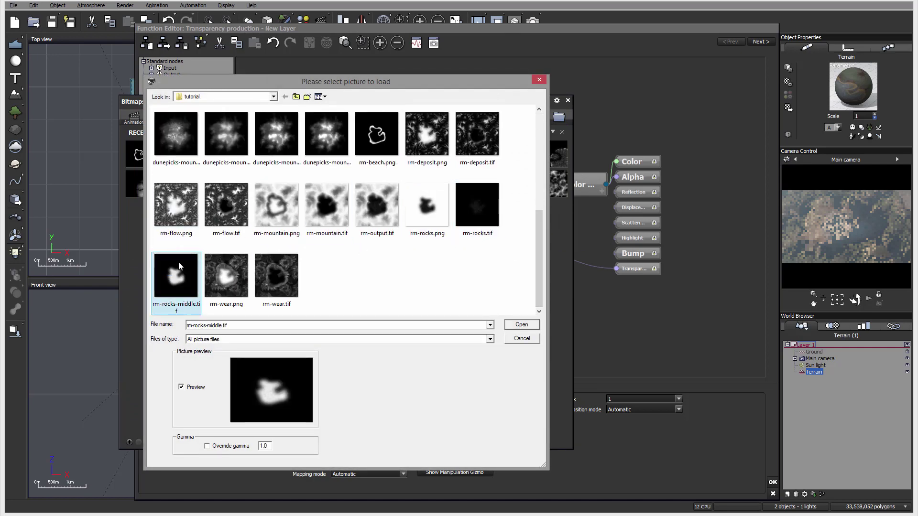
pyautogui.click(522, 325)
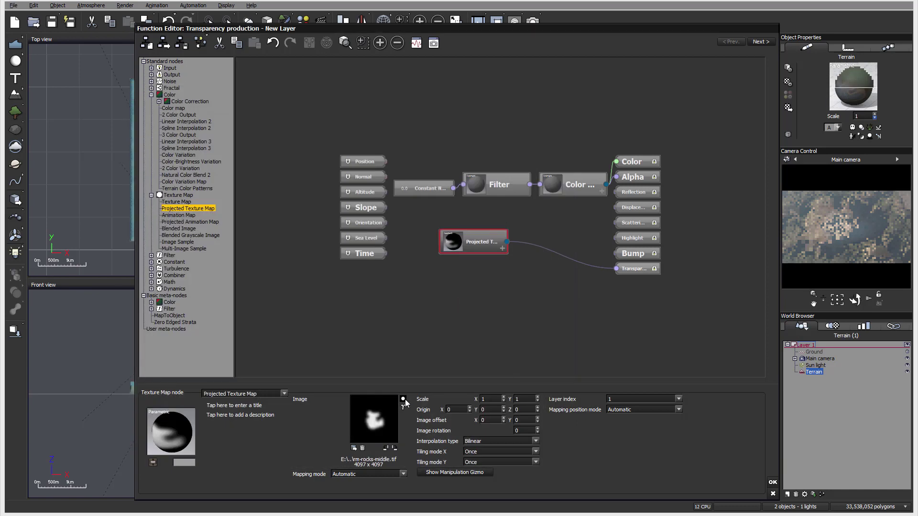
# Invert the rm-rocks-middle image, accept the function and set the layer's alpha boost to -42%.
pyautogui.click(404, 399)
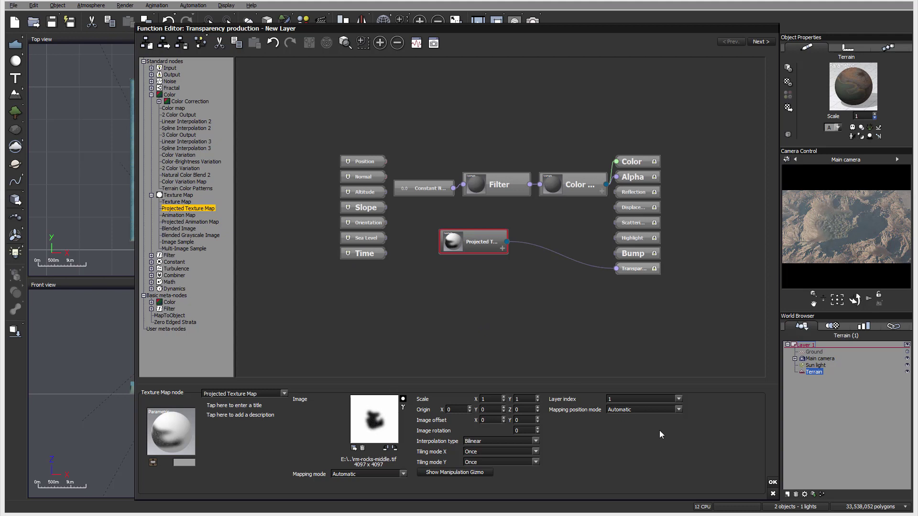
pyautogui.click(773, 482)
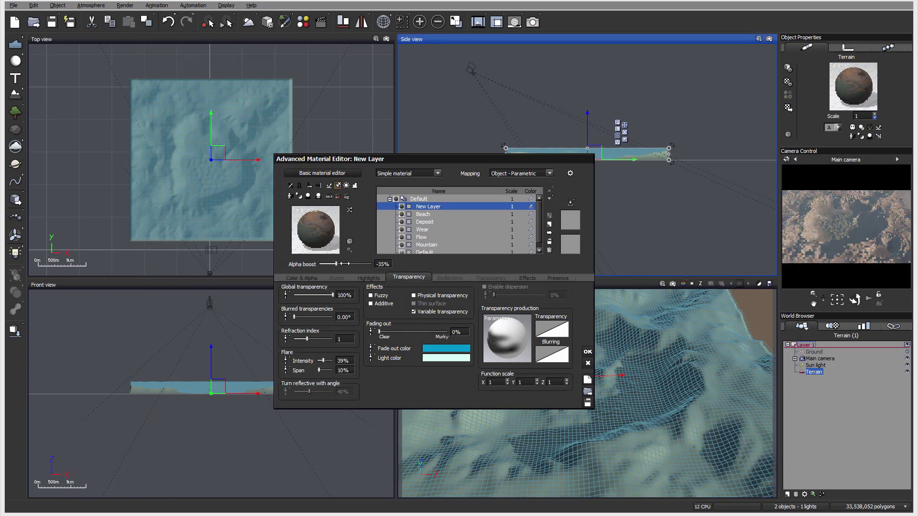
pyautogui.moveTo(356, 261); pyautogui.dragTo(347, 263)
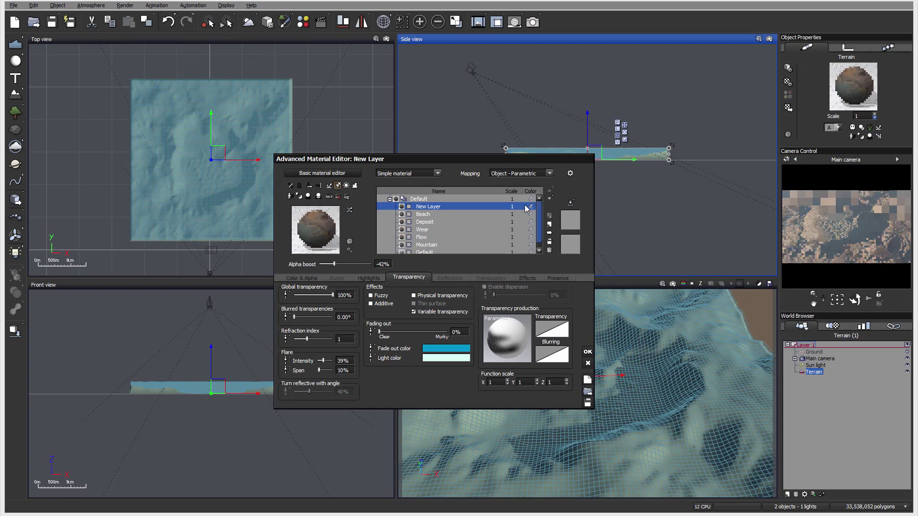
# Rename the new layer as Bottom and add another layer above it named Rocks.
pyautogui.doubleClick(450, 206)
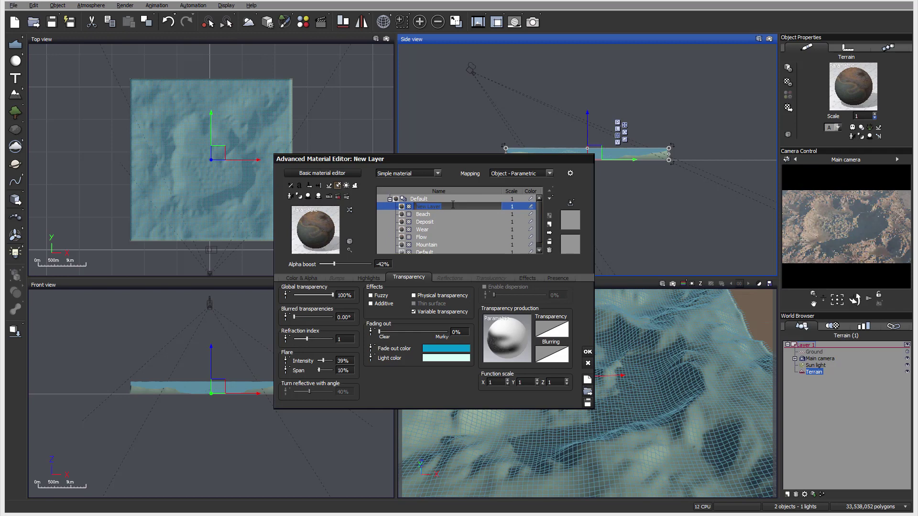
pyautogui.click(549, 224)
pyautogui.doubleClick(437, 204)
pyautogui.write('R')
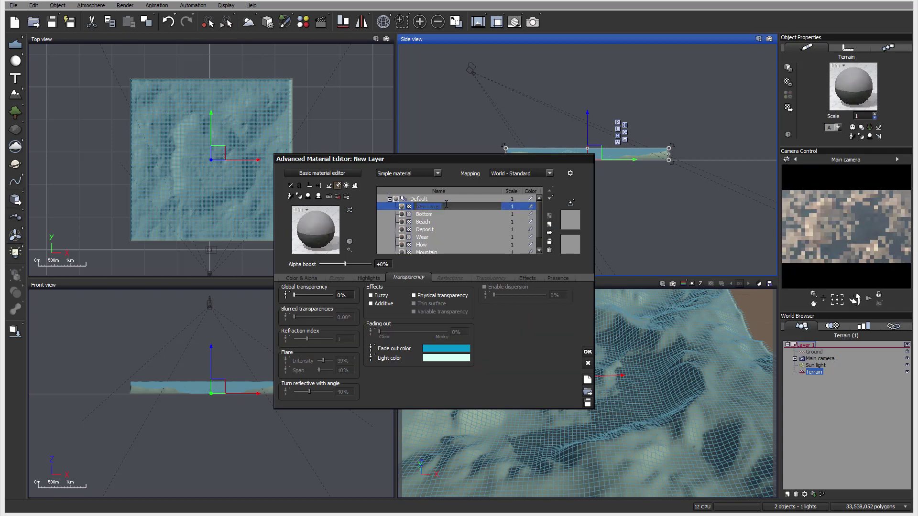
pyautogui.write('ocks')
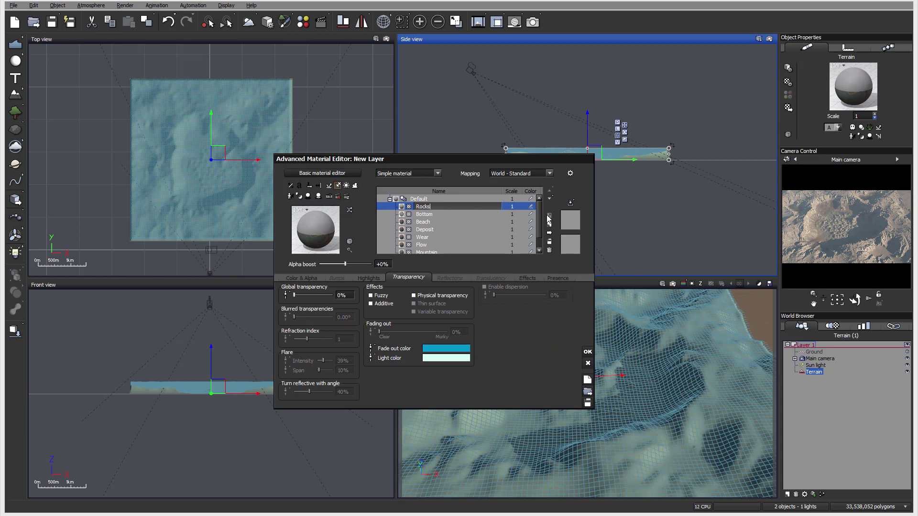
# Give the Rocks layer 100% variable transparency driven by the copied function.
pyautogui.click(560, 278)
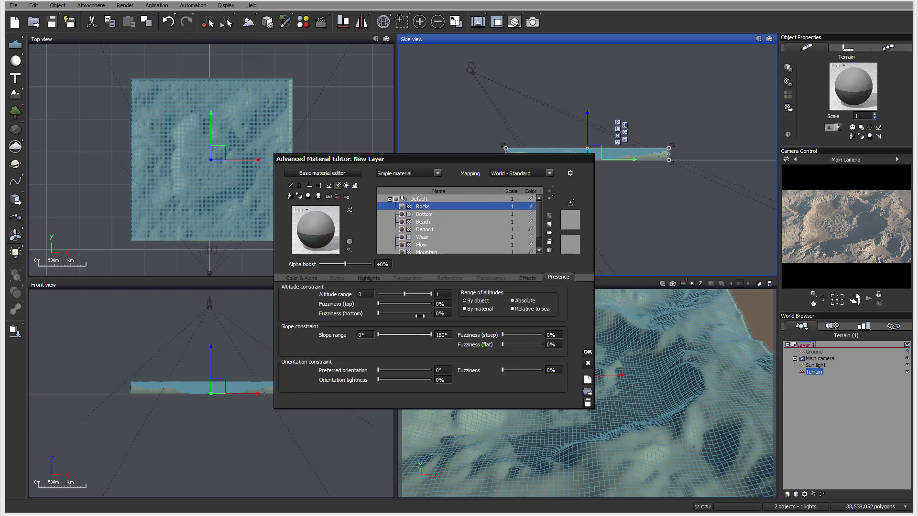
pyautogui.click(408, 278)
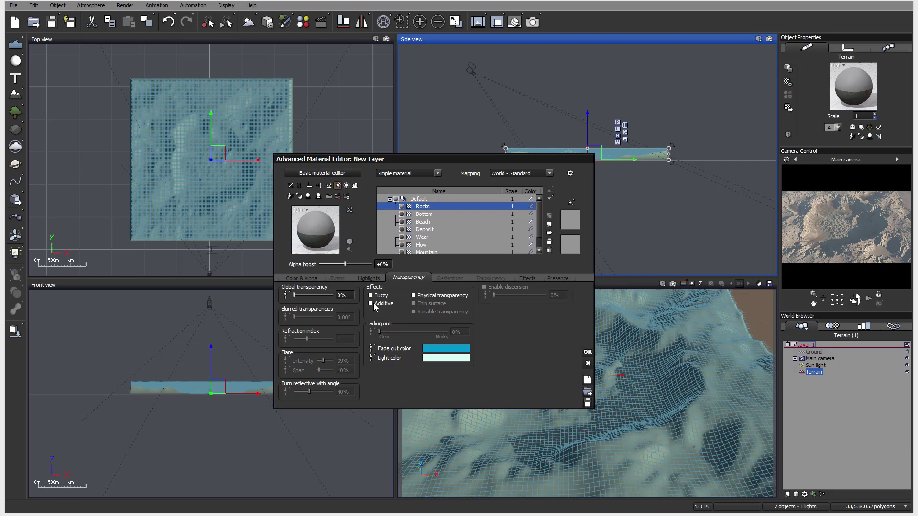
pyautogui.click(414, 311)
pyautogui.rightClick(512, 336)
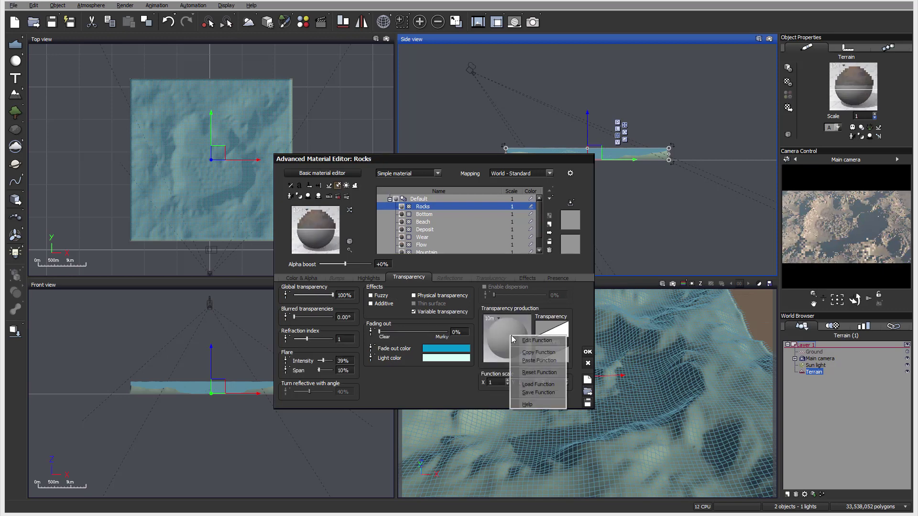
pyautogui.click(539, 361)
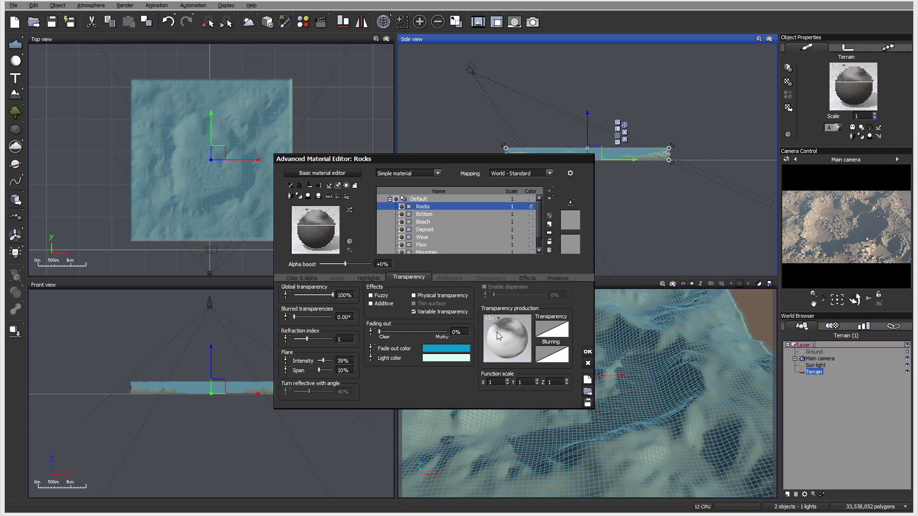
# Load rm-rocks.tif, inverted, into the projected texture map node of the Rocks transparency function, moving the node clear of the outputs, and accept.
pyautogui.rightClick(499, 334)
pyautogui.click(526, 341)
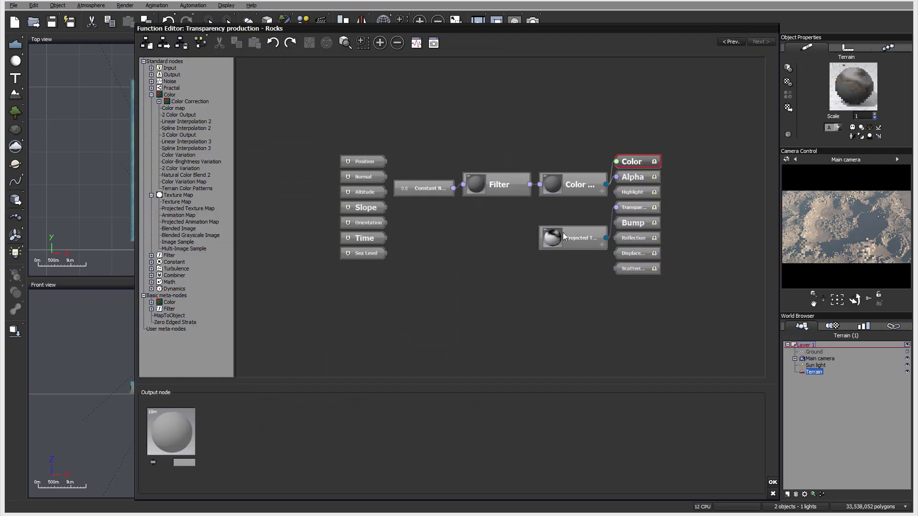
pyautogui.moveTo(564, 236); pyautogui.dragTo(448, 234)
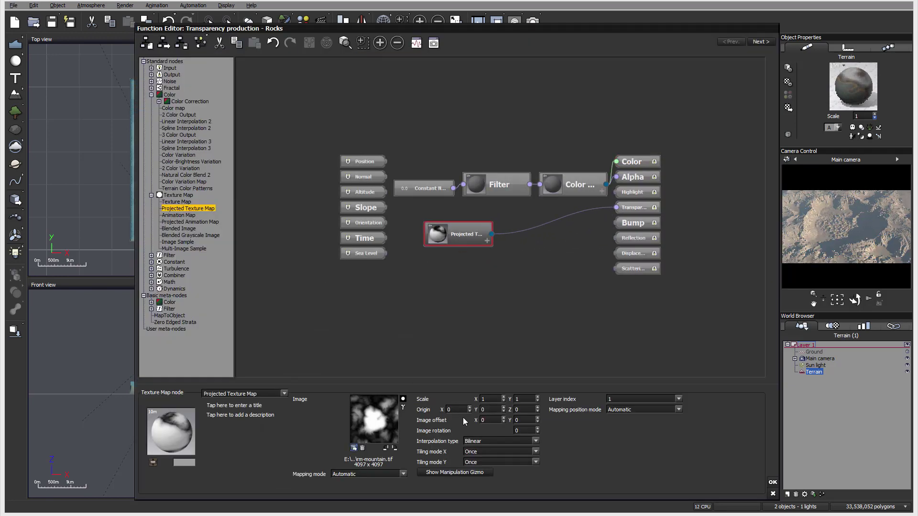
pyautogui.click(374, 423)
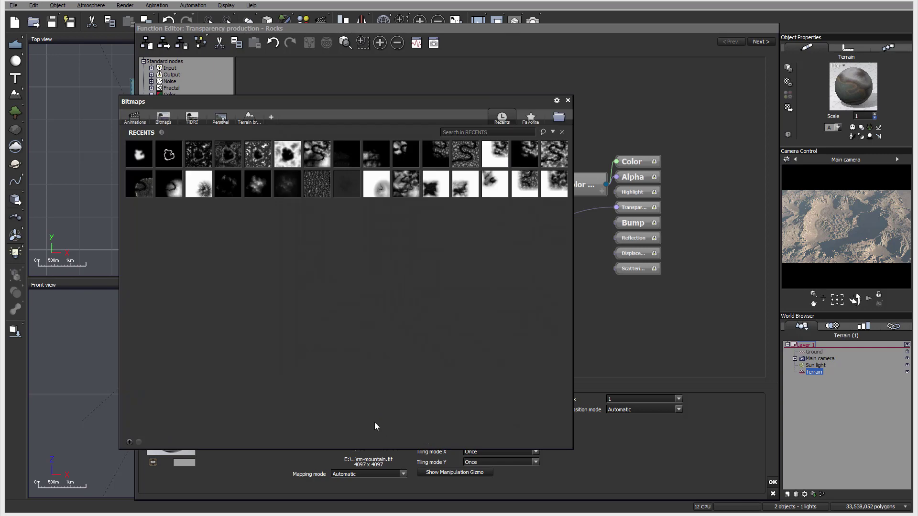
pyautogui.click(559, 117)
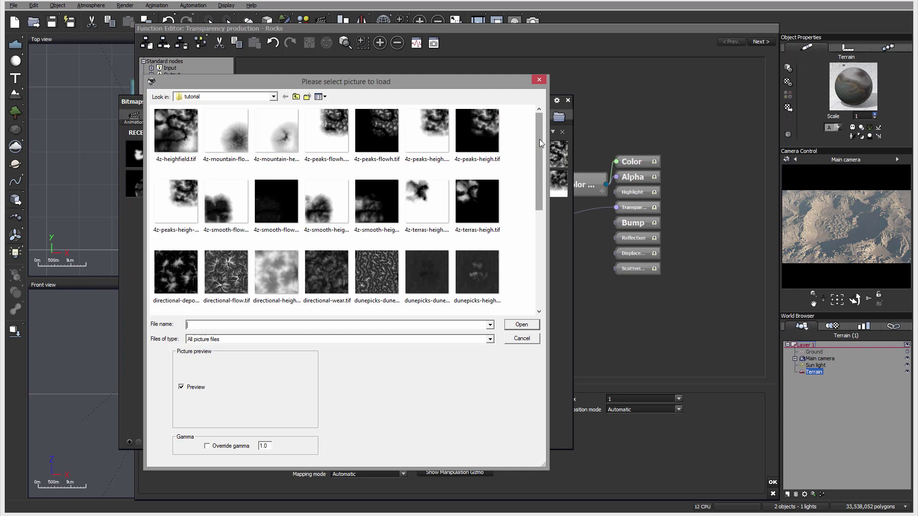
pyautogui.moveTo(539, 139); pyautogui.dragTo(539, 253)
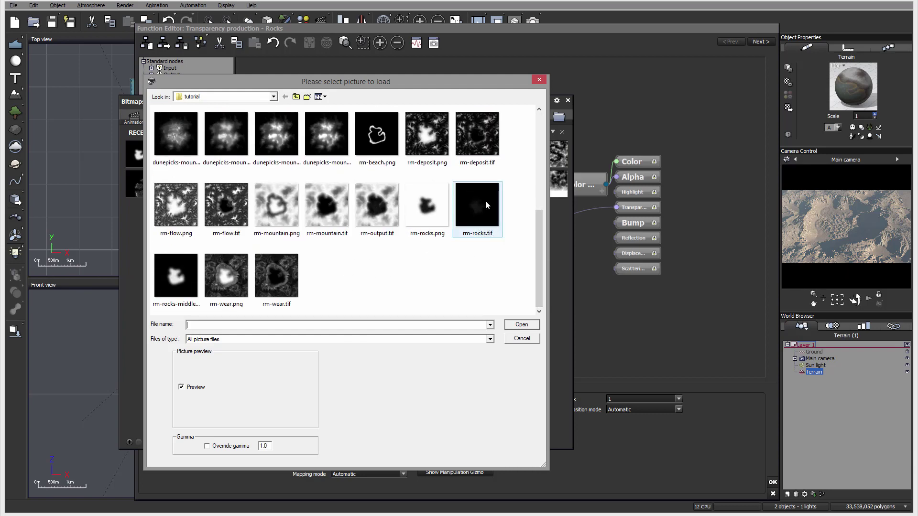
pyautogui.click(522, 324)
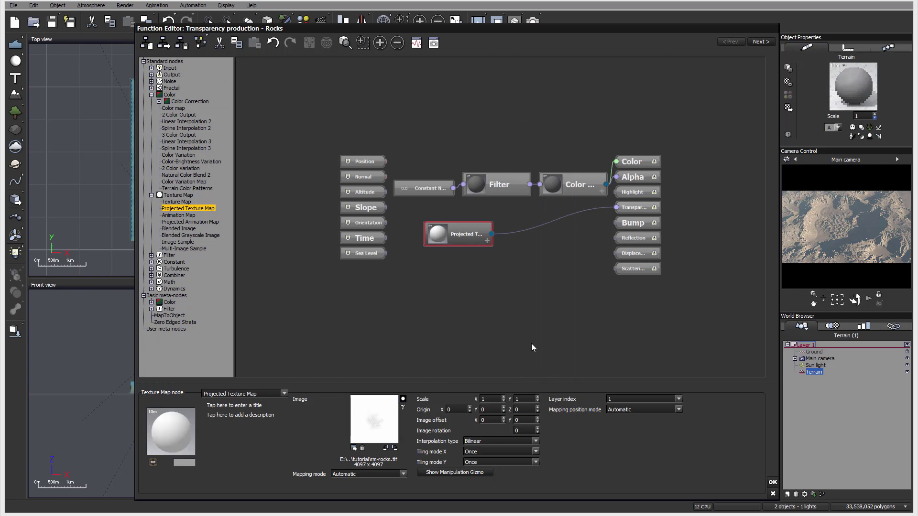
pyautogui.click(772, 482)
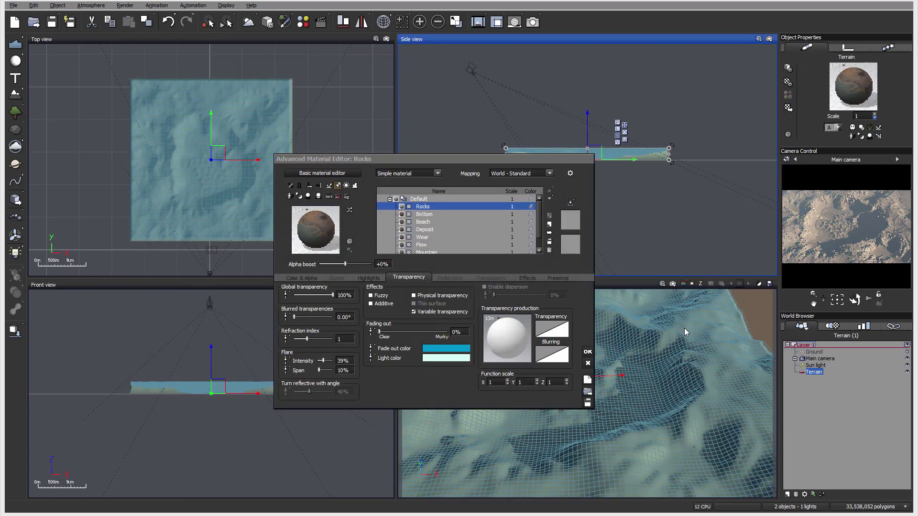
# Set the Rocks layer's mapping to Object - Parametric and open its color and alpha settings.
pyautogui.click(550, 174)
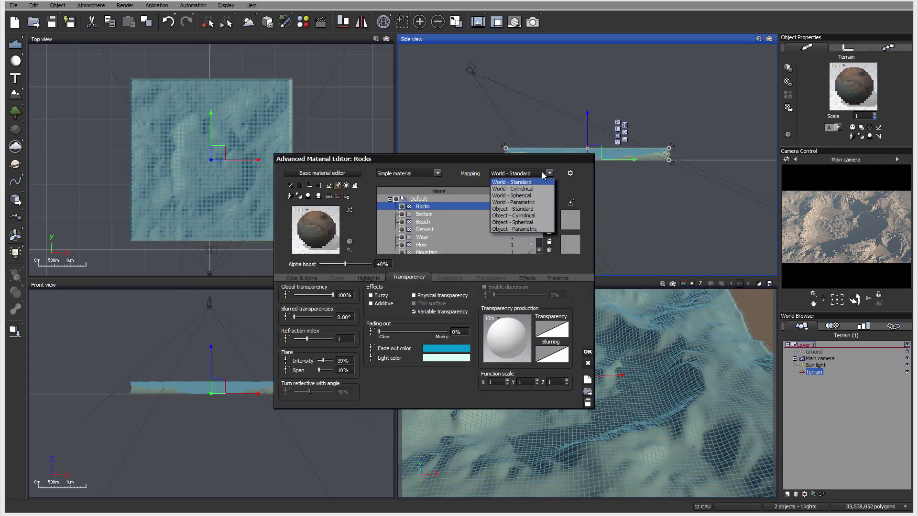
pyautogui.click(526, 229)
pyautogui.click(300, 278)
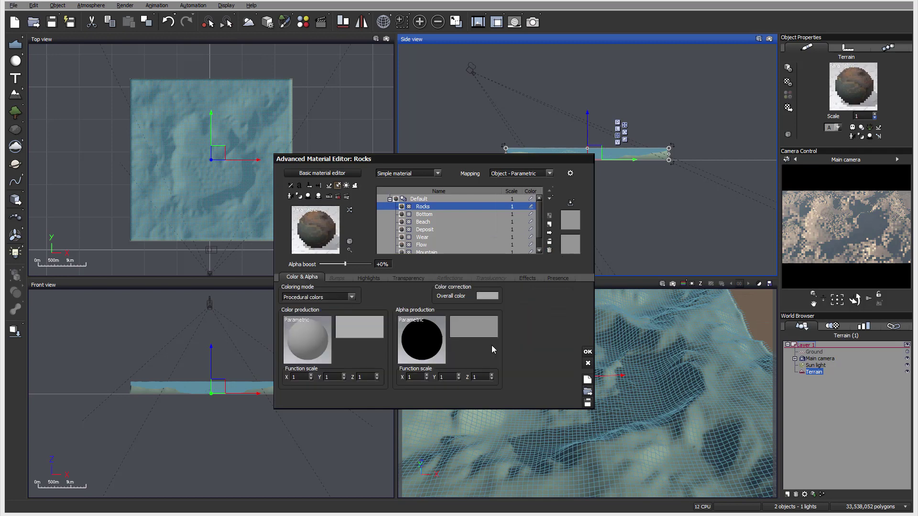
# Set the Rocks layer's overall color to a muted, slightly darkened green and accept the terrain material.
pyautogui.click(495, 296)
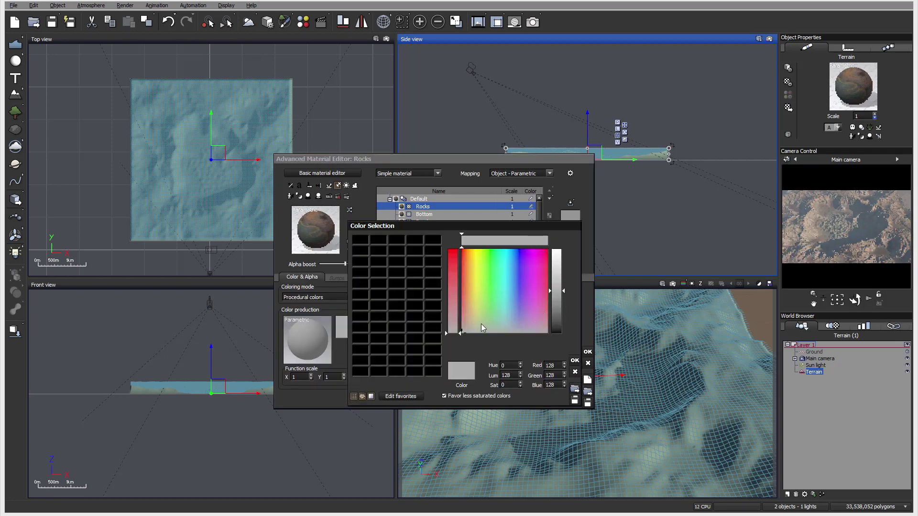
pyautogui.click(483, 324)
pyautogui.moveTo(484, 322); pyautogui.dragTo(484, 320)
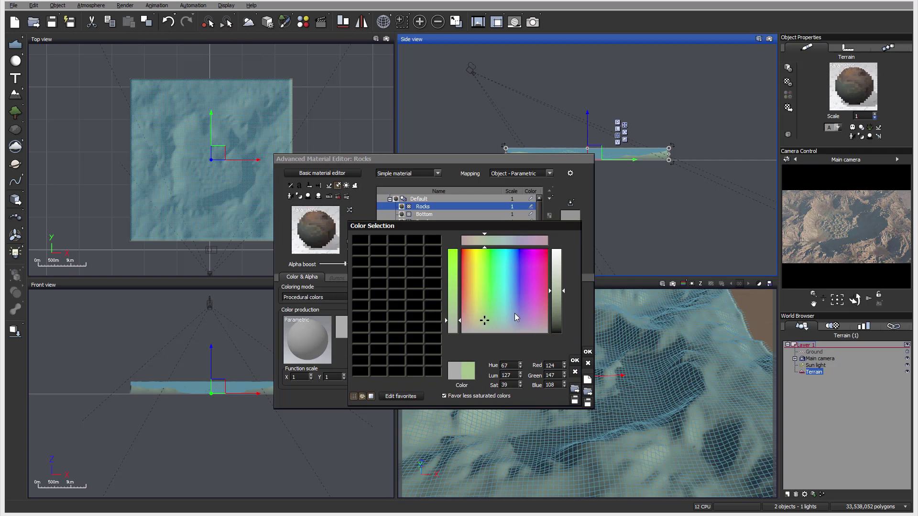
pyautogui.click(555, 294)
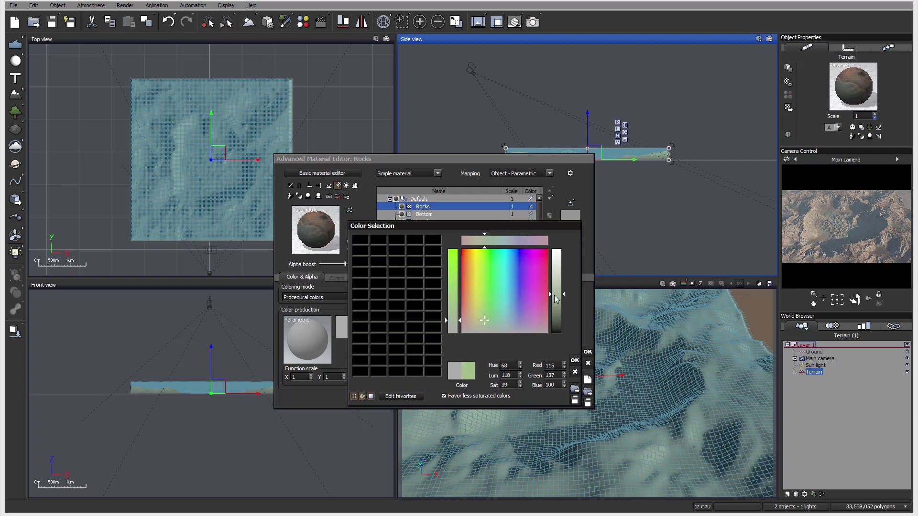
pyautogui.click(484, 315)
pyautogui.press('Return')
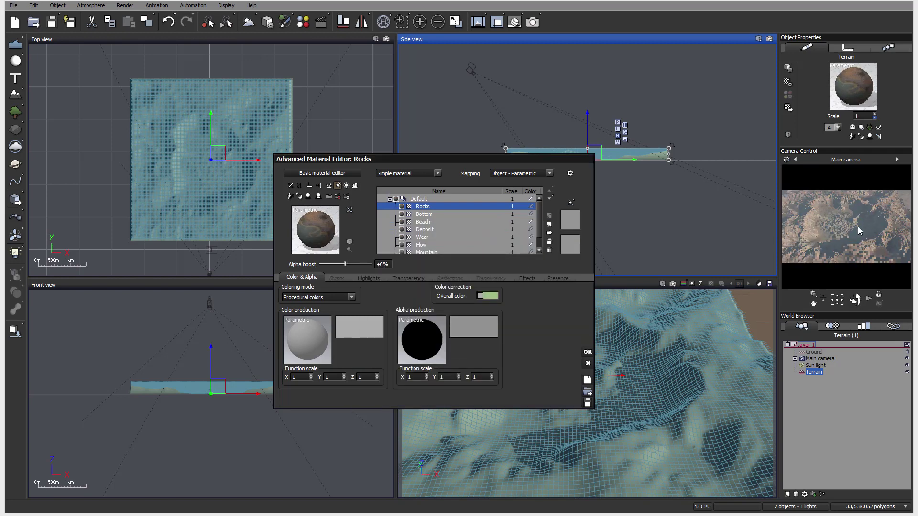
pyautogui.click(588, 353)
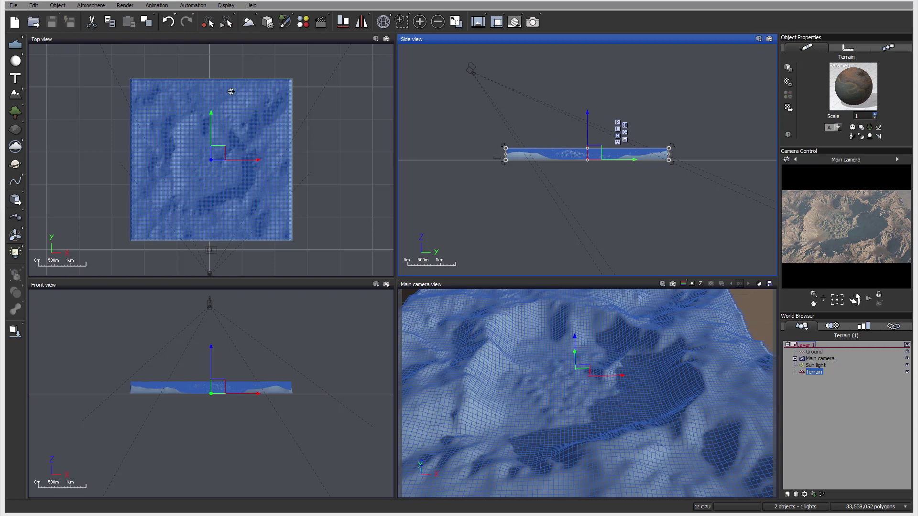
# Create a cube over the terrain, center it on the lake basin and stretch it until it covers the whole basin.
pyautogui.moveTo(22, 66); pyautogui.dragTo(63, 67)
pyautogui.moveTo(233, 155); pyautogui.dragTo(315, 82)
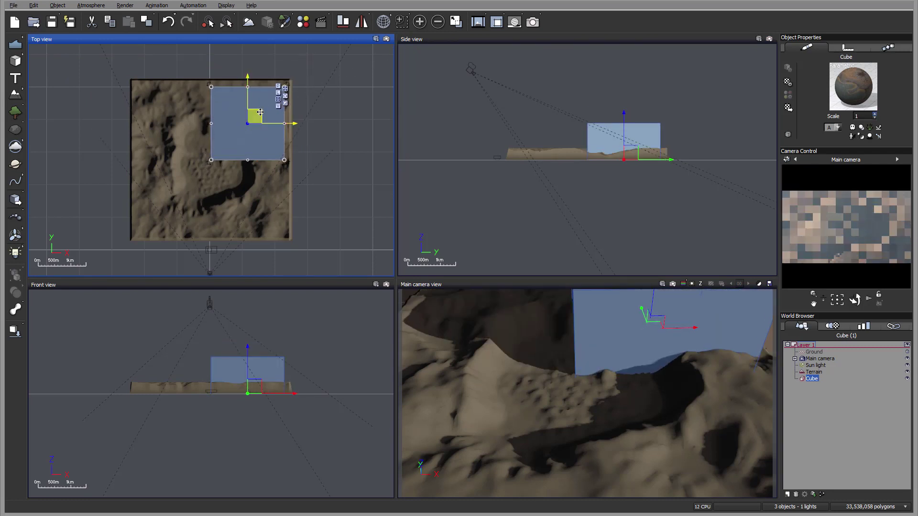
pyautogui.moveTo(252, 119); pyautogui.dragTo(205, 104)
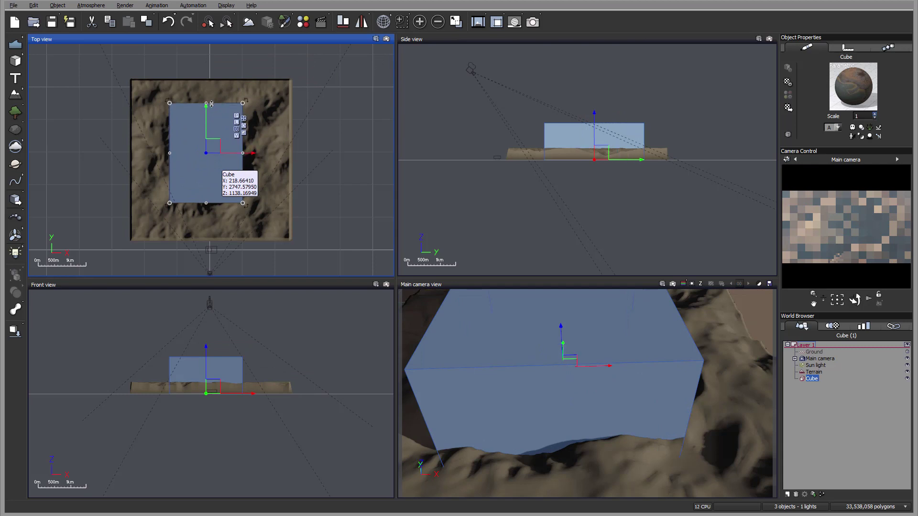
pyautogui.moveTo(168, 154)
pyautogui.mouseDown()
pyautogui.moveTo(155, 153)
pyautogui.moveTo(167, 153)
pyautogui.mouseUp()
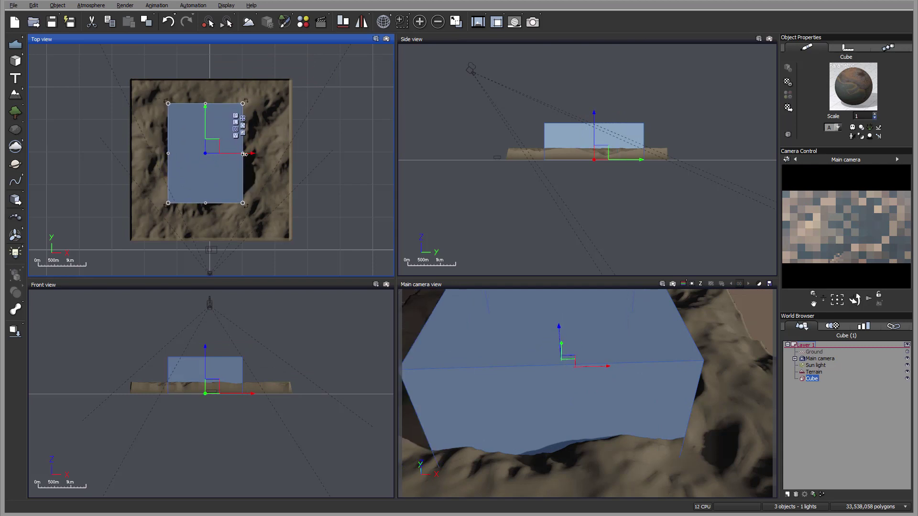
pyautogui.moveTo(244, 154); pyautogui.dragTo(256, 154)
pyautogui.moveTo(212, 203); pyautogui.dragTo(212, 220)
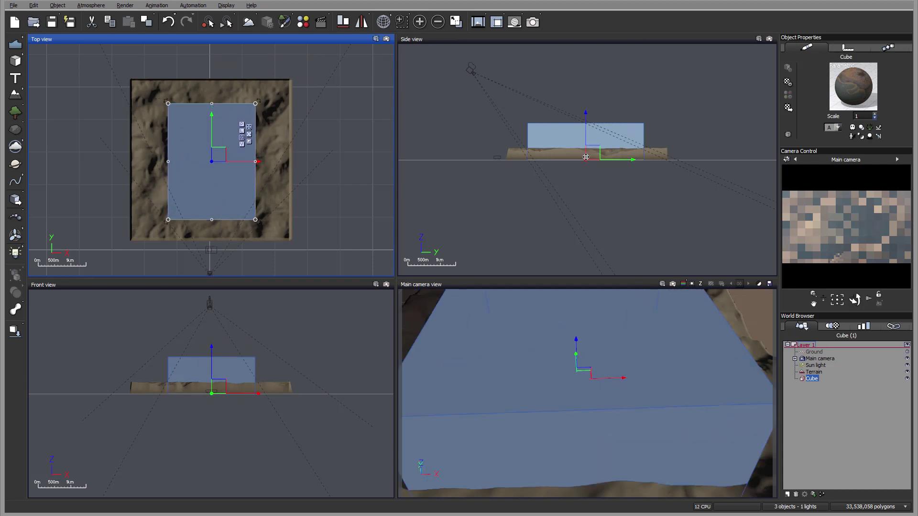
# Flatten the cube into a thin horizontal slab and raise it until its surface fills the lake basin around the rocks.
pyautogui.click(585, 157)
pyautogui.scroll(5, 587, 150)
pyautogui.scroll(-3, 577, 171)
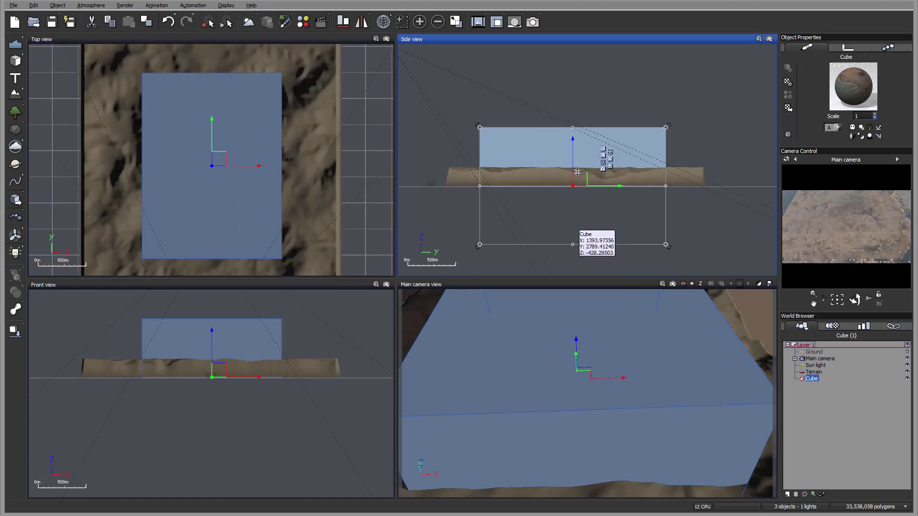
pyautogui.moveTo(577, 172); pyautogui.dragTo(593, 184)
pyautogui.scroll(5, 593, 185)
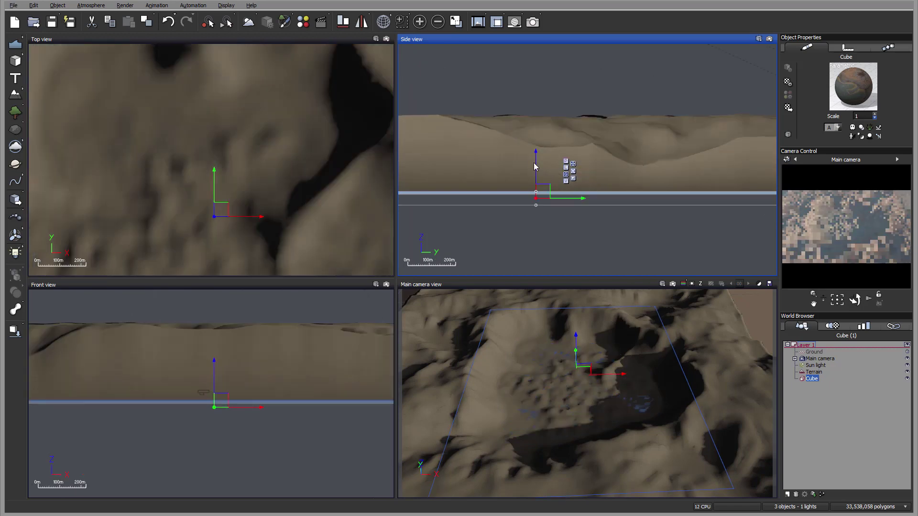
pyautogui.press('f')
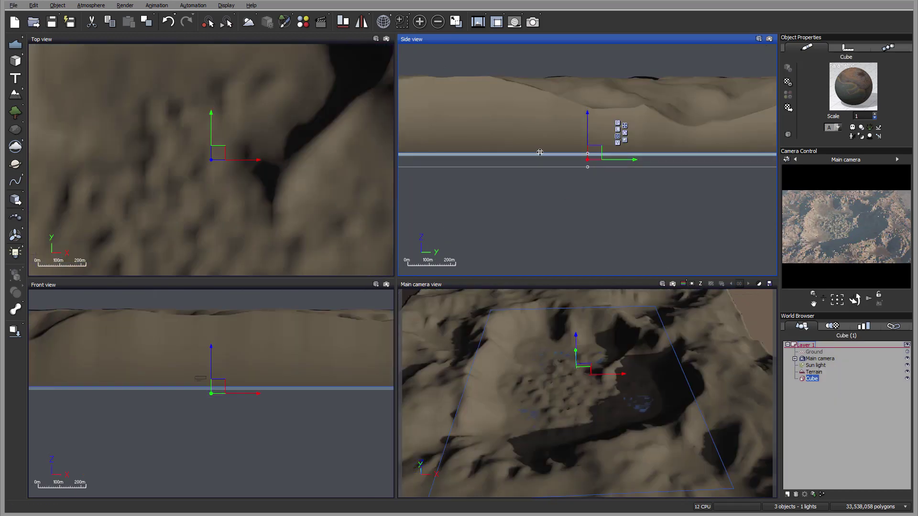
pyautogui.moveTo(586, 118); pyautogui.dragTo(586, 109)
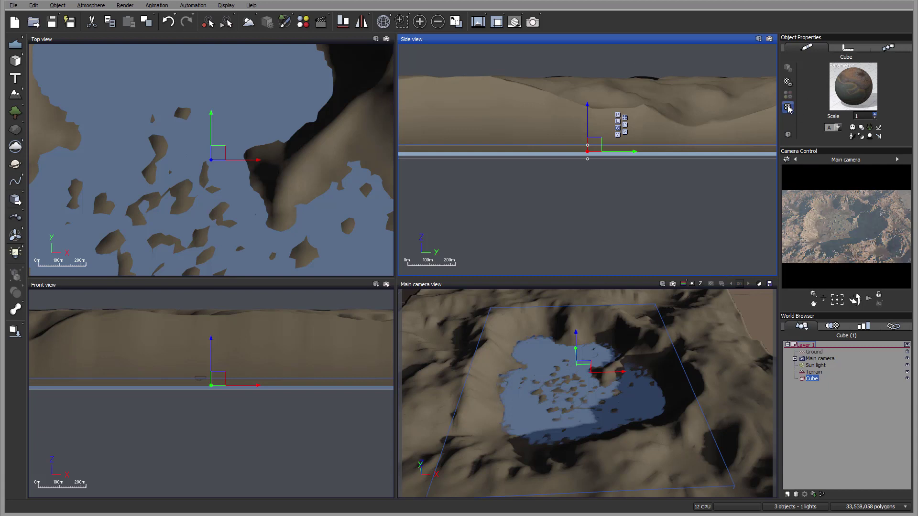
# Assign the Tropical water material from the Liquids collection to the cube and set its transparency fading out to 61%.
pyautogui.click(617, 134)
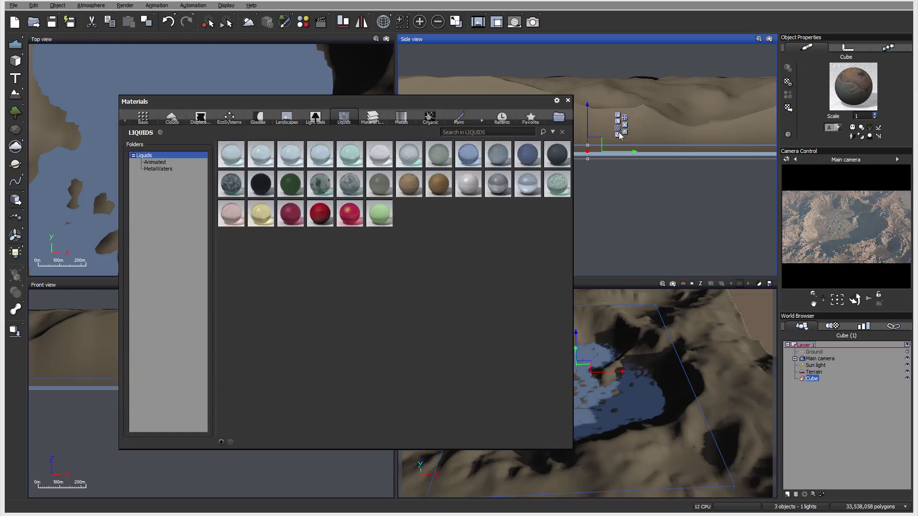
pyautogui.doubleClick(379, 154)
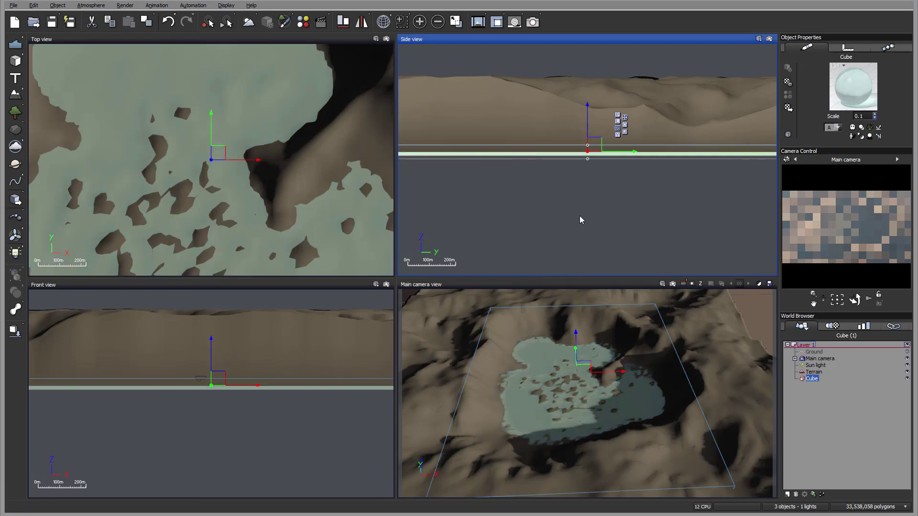
pyautogui.doubleClick(871, 83)
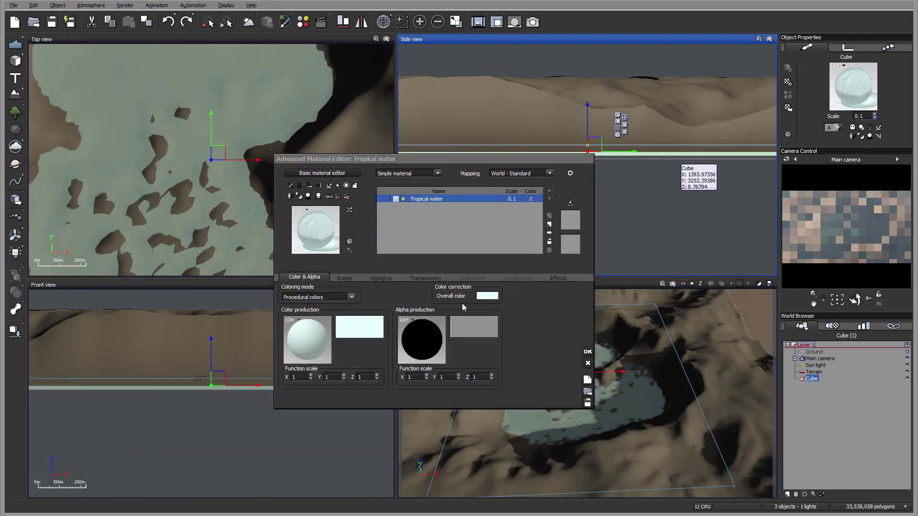
pyautogui.click(424, 277)
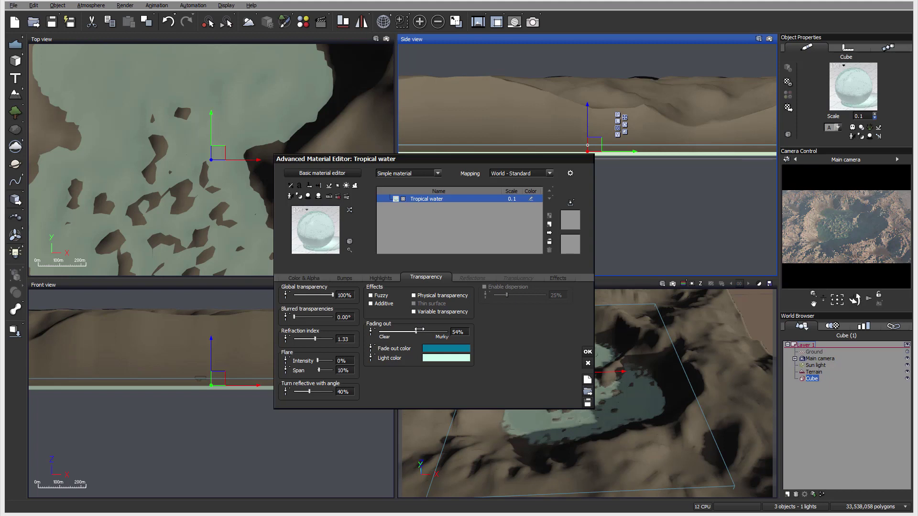
pyautogui.moveTo(418, 329); pyautogui.dragTo(421, 329)
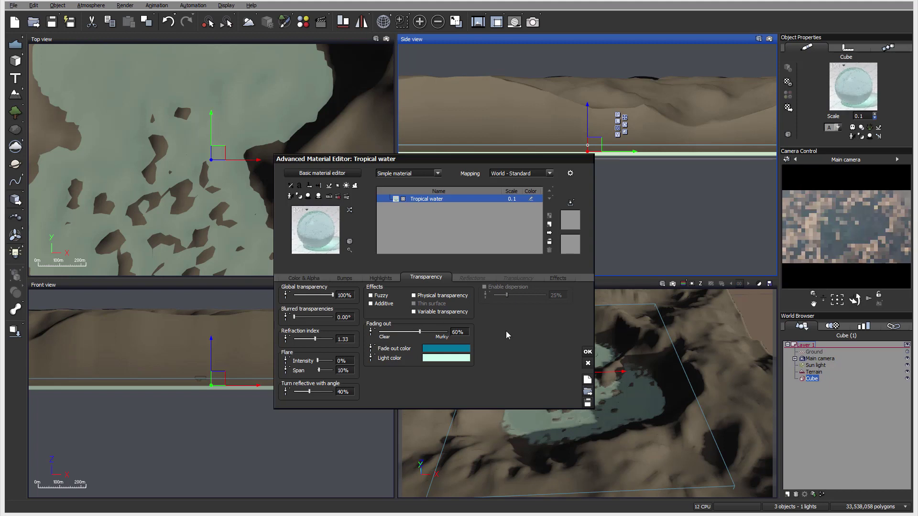
pyautogui.moveTo(419, 330); pyautogui.dragTo(422, 331)
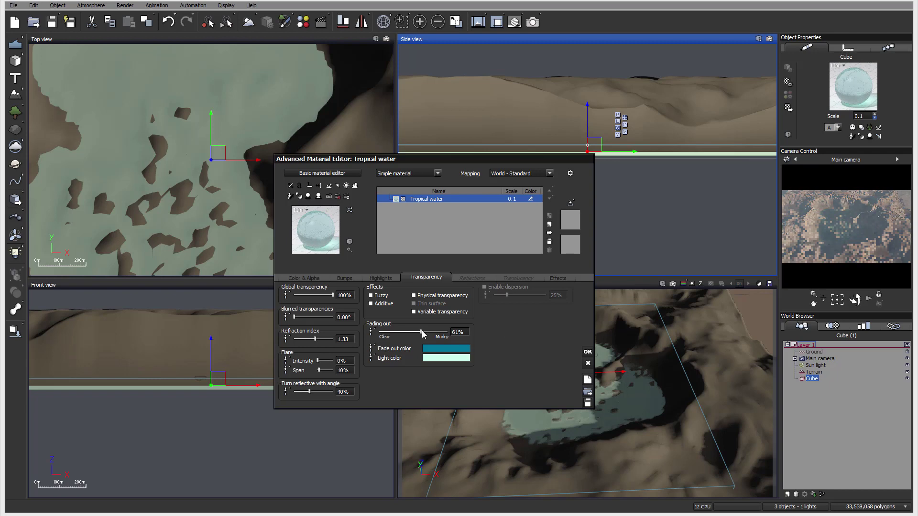
pyautogui.click(588, 352)
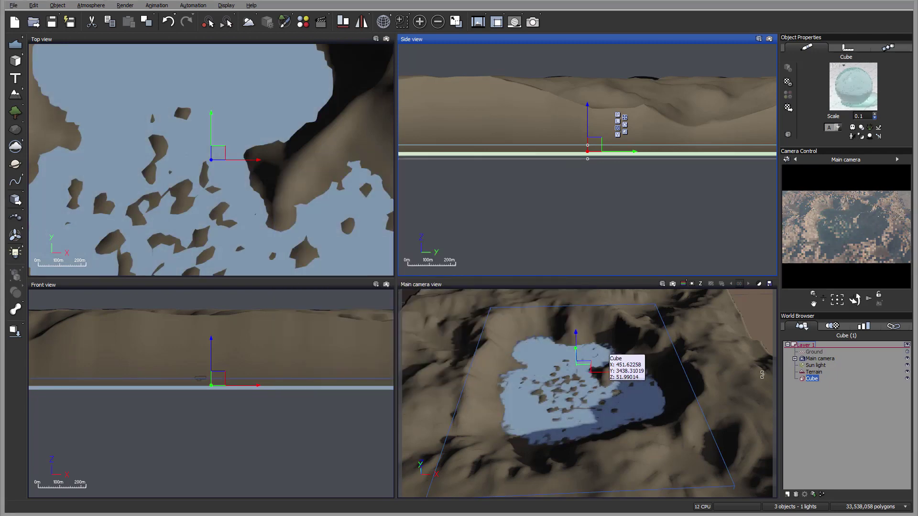
# Check the main camera's film exposure settings in its advanced options.
pyautogui.doubleClick(821, 358)
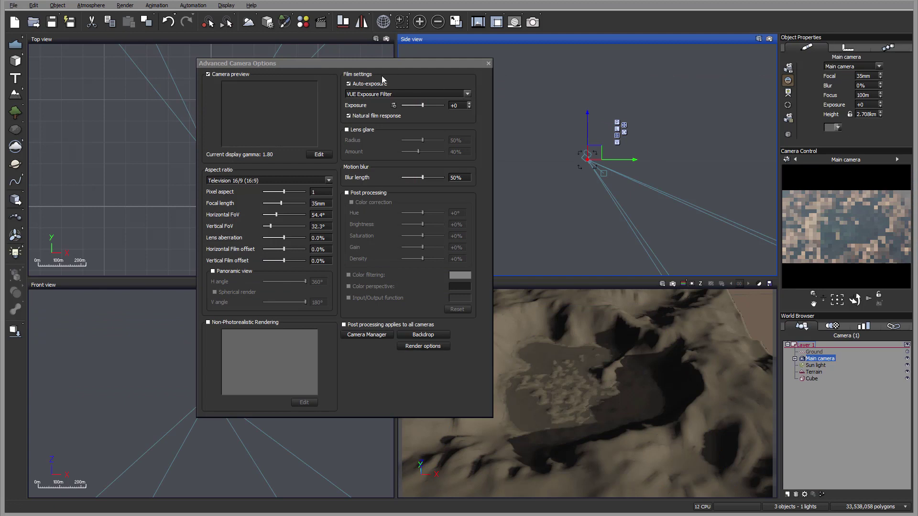
pyautogui.click(381, 82)
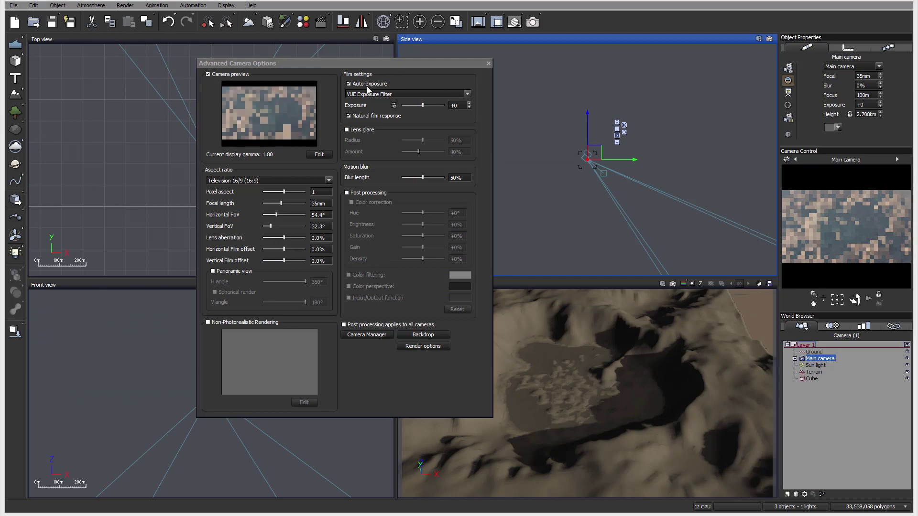
pyautogui.click(488, 64)
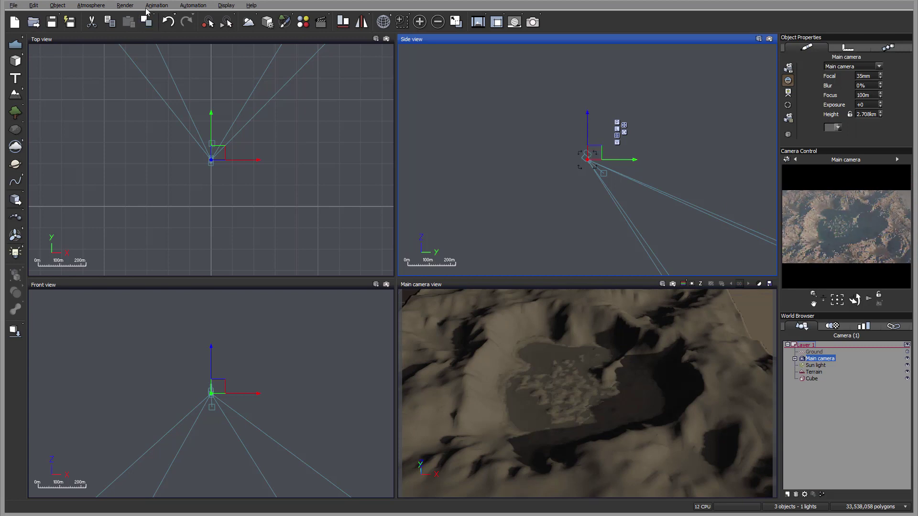
# Switch the atmosphere model to Standard spectral, with automatic adjustment of the atmosphere and camera exposure.
pyautogui.click(98, 5)
pyautogui.click(81, 66)
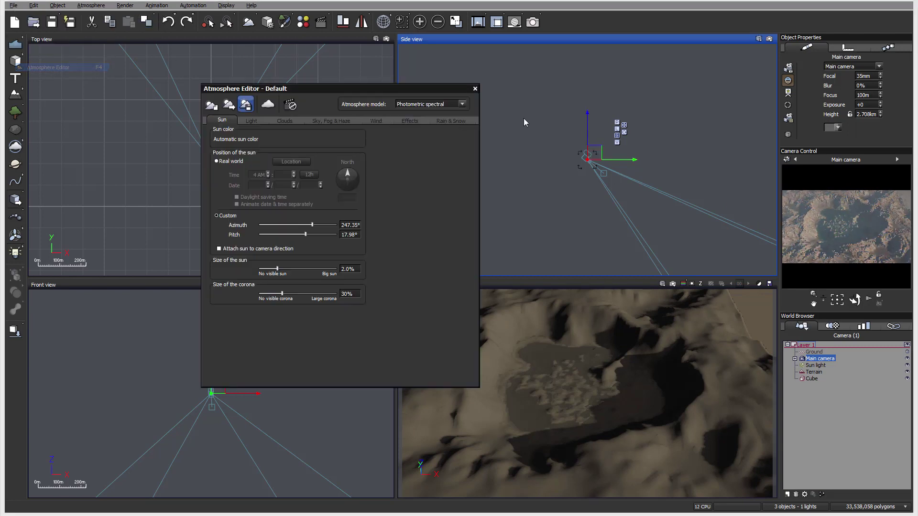
pyautogui.click(452, 103)
pyautogui.click(442, 124)
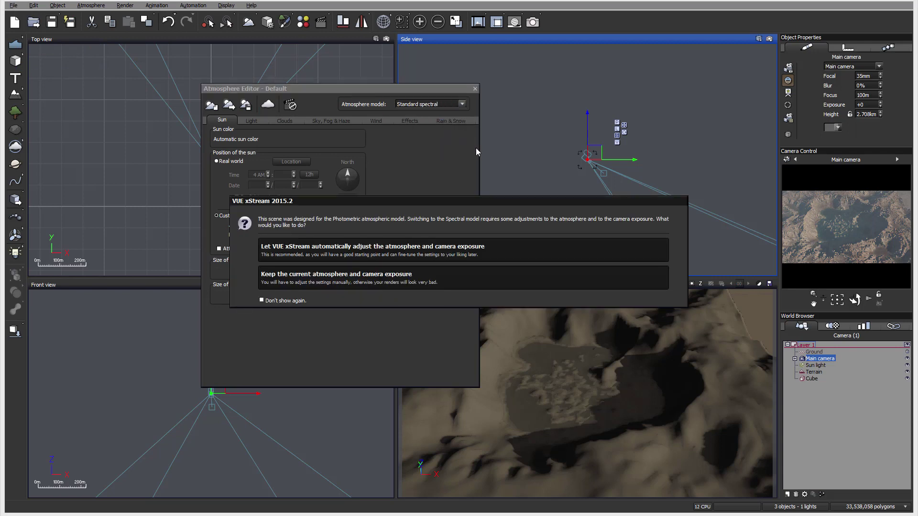
pyautogui.click(541, 250)
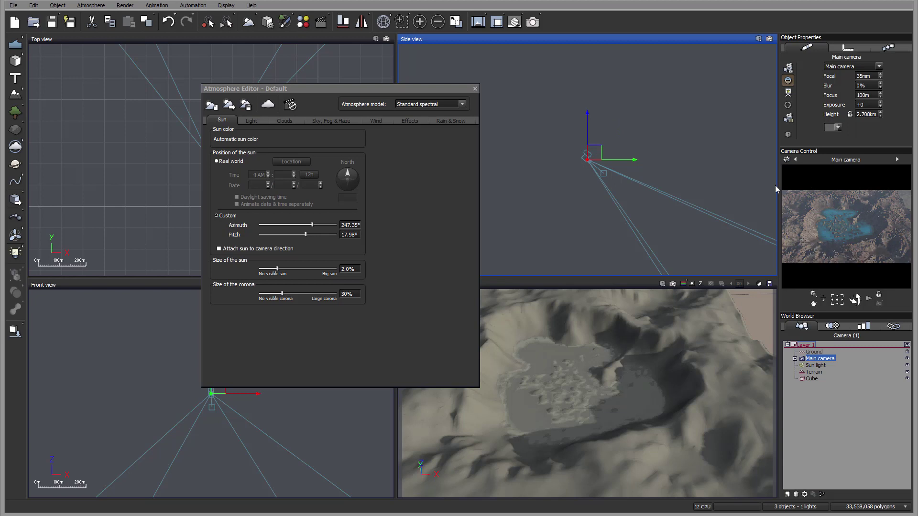
pyautogui.click(475, 89)
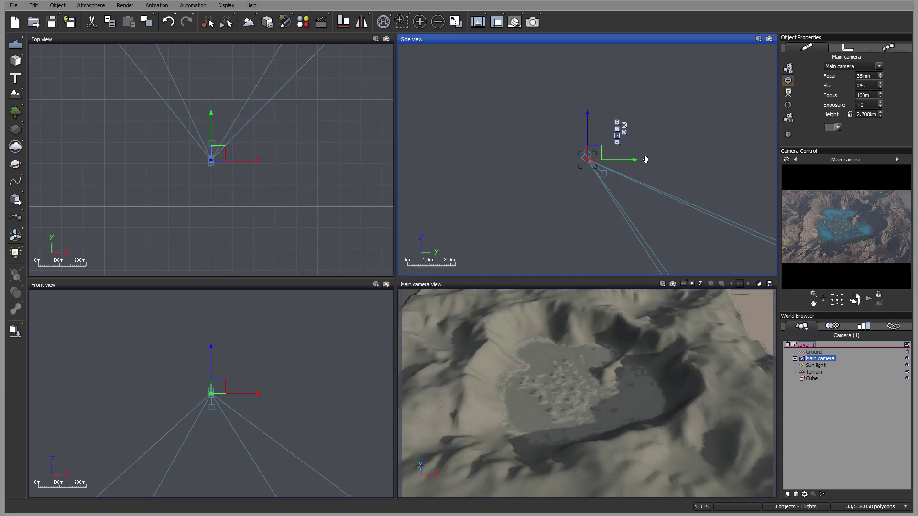
# Move the main camera to the terrain's front-left corner at a height of about 649 m and turn it toward the lake.
pyautogui.scroll(-3, 600, 130)
pyautogui.scroll(-3, 601, 132)
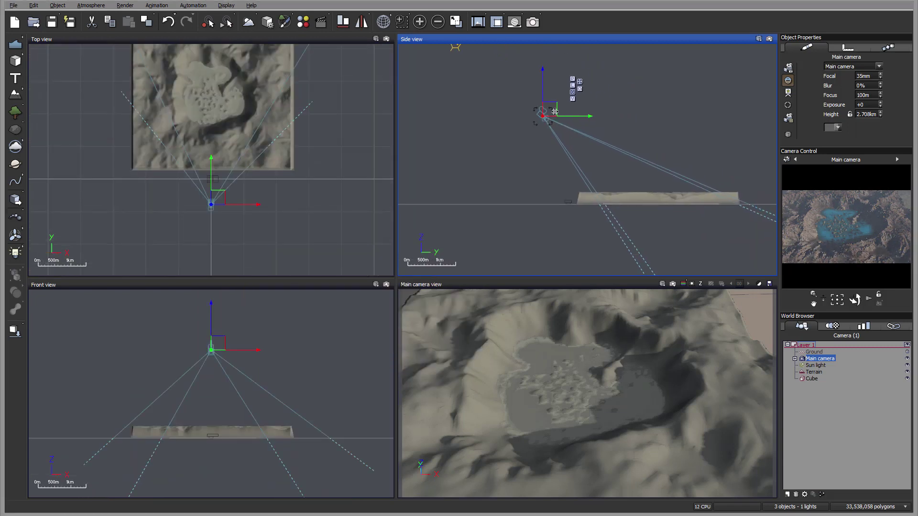
pyautogui.moveTo(559, 126); pyautogui.dragTo(566, 163)
pyautogui.moveTo(228, 191); pyautogui.dragTo(154, 156)
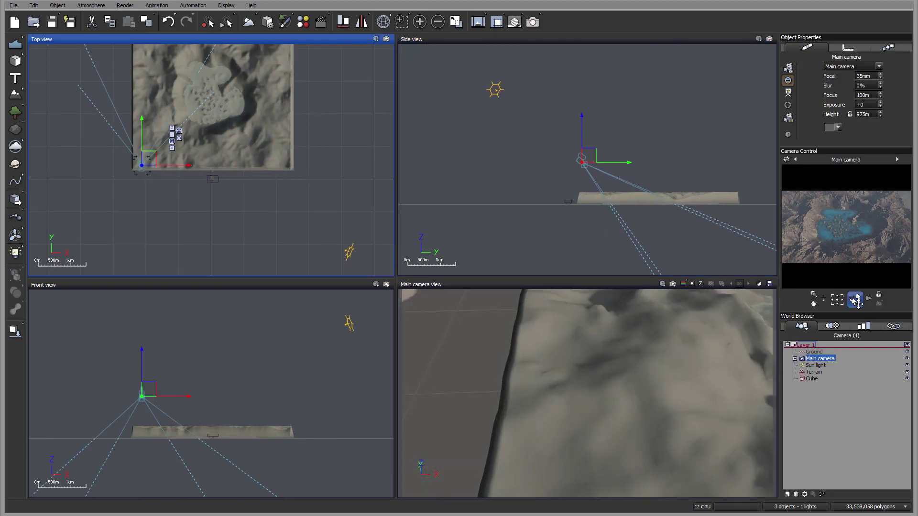
pyautogui.moveTo(857, 302); pyautogui.dragTo(855, 297)
pyautogui.moveTo(582, 149); pyautogui.dragTo(598, 165)
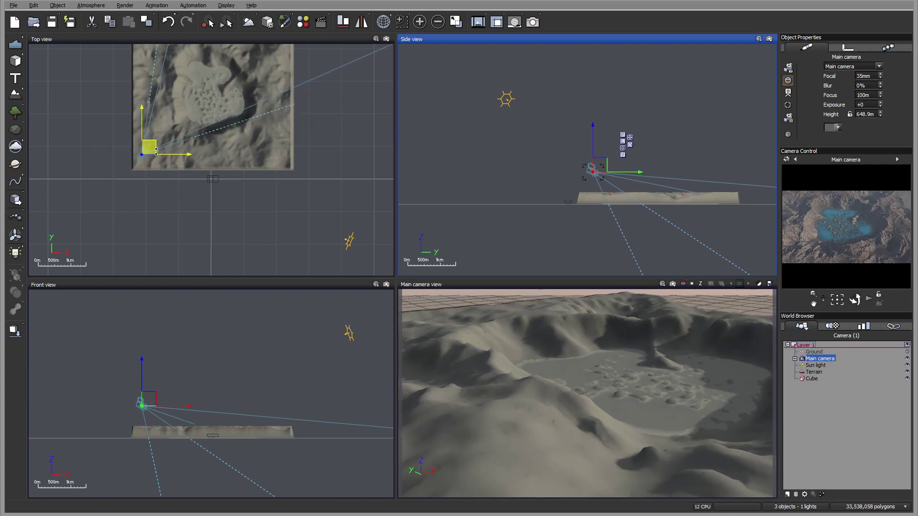
# Fine-tune the main camera's position to a height of about 688 m and tilt it up to frame the lake and horizon.
pyautogui.moveTo(150, 144); pyautogui.dragTo(159, 143)
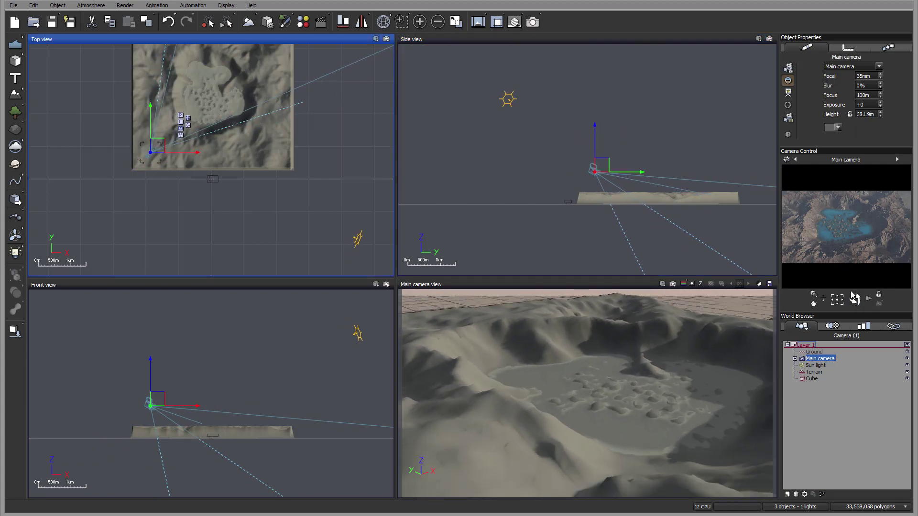
pyautogui.moveTo(853, 296); pyautogui.dragTo(856, 302)
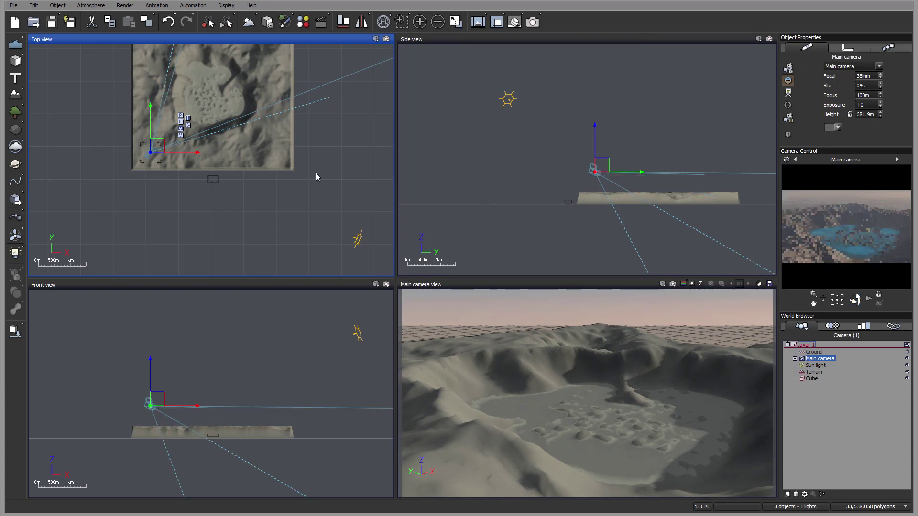
pyautogui.moveTo(158, 143); pyautogui.dragTo(154, 146)
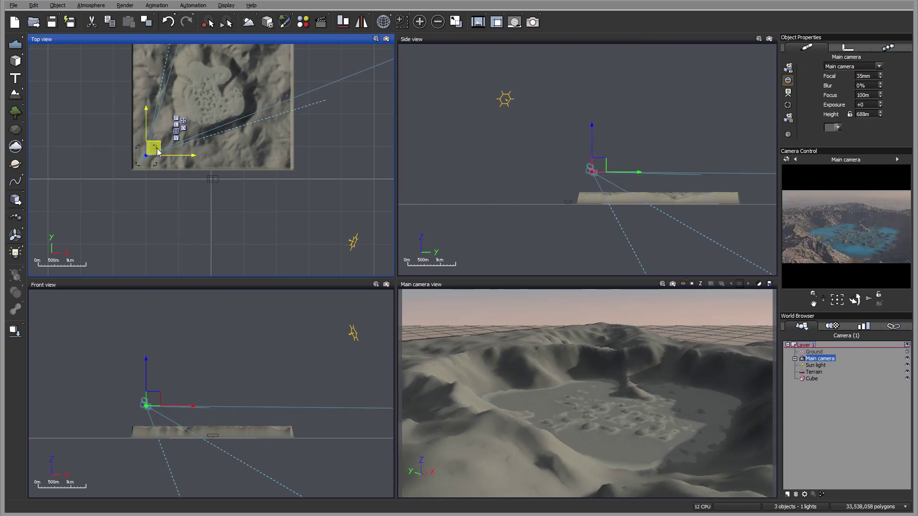
pyautogui.moveTo(854, 299); pyautogui.dragTo(856, 302)
# Move the sun light closer to the terrain's front-right side and lower it slightly.
pyautogui.click(815, 365)
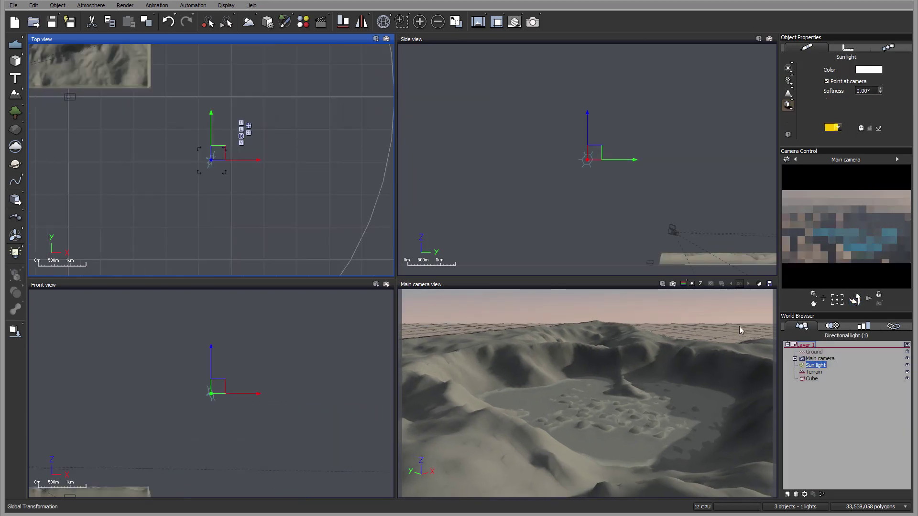
pyautogui.moveTo(366, 229); pyautogui.dragTo(385, 167)
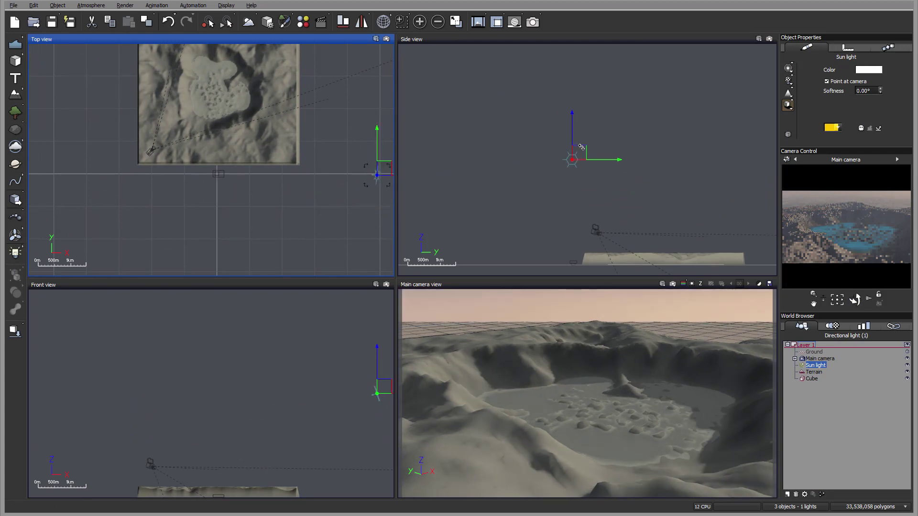
pyautogui.click(582, 162)
pyautogui.moveTo(581, 162); pyautogui.dragTo(586, 170)
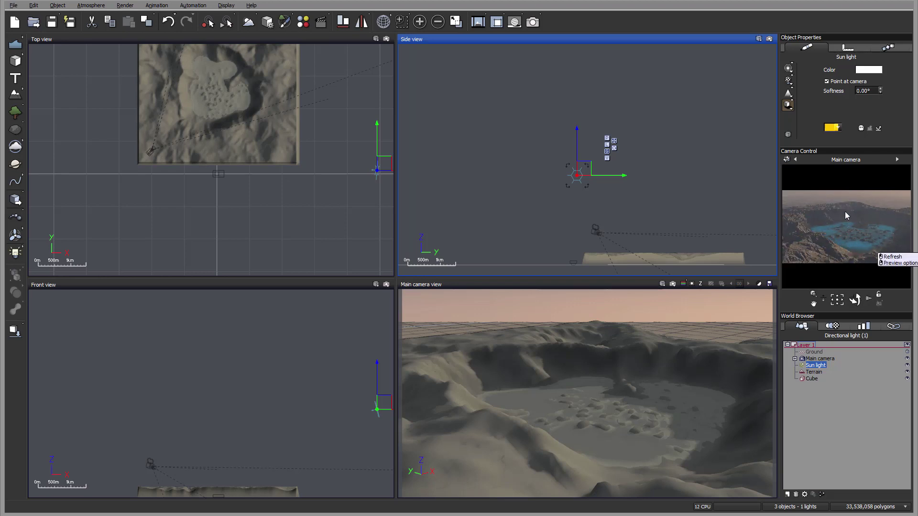
# Set the atmosphere's aerial perspective to 2.88 in the sky, fog and haze settings and render a test image.
pyautogui.click(91, 5)
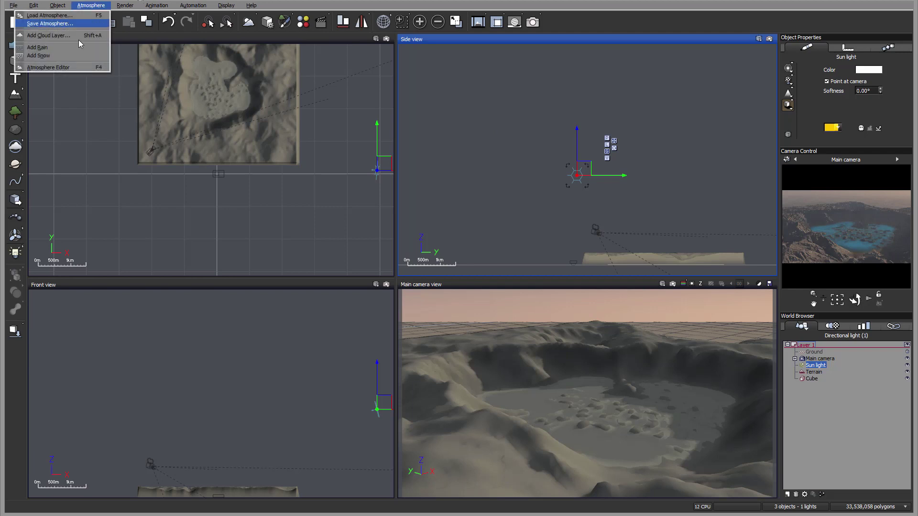
pyautogui.click(75, 68)
pyautogui.click(285, 121)
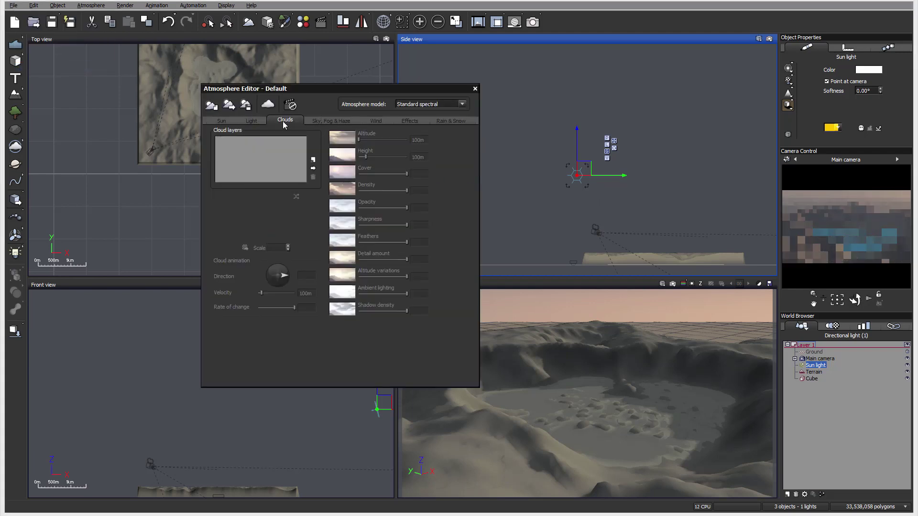
pyautogui.click(334, 121)
pyautogui.moveTo(300, 281); pyautogui.dragTo(311, 281)
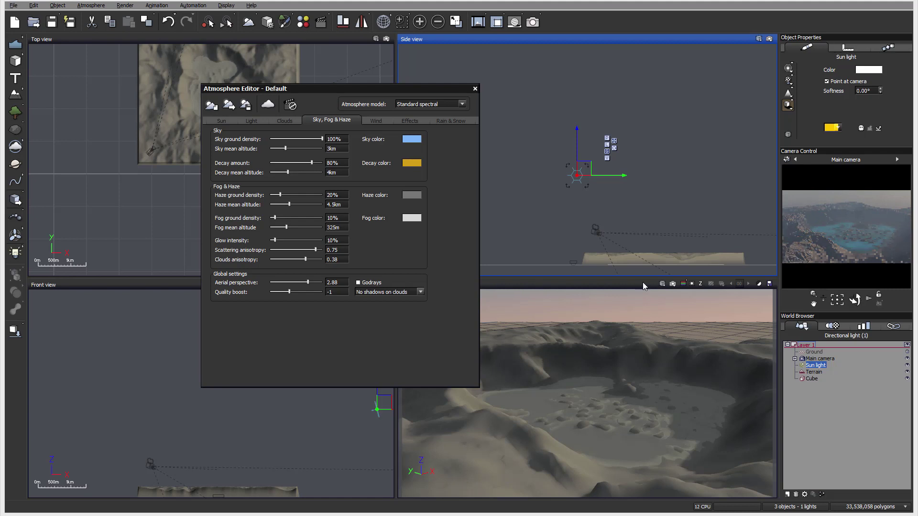
pyautogui.click(532, 23)
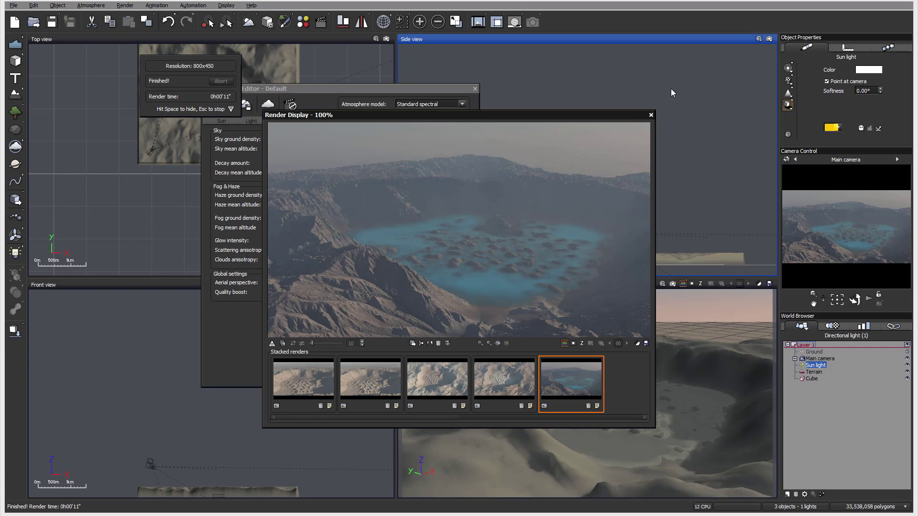
pyautogui.click(650, 116)
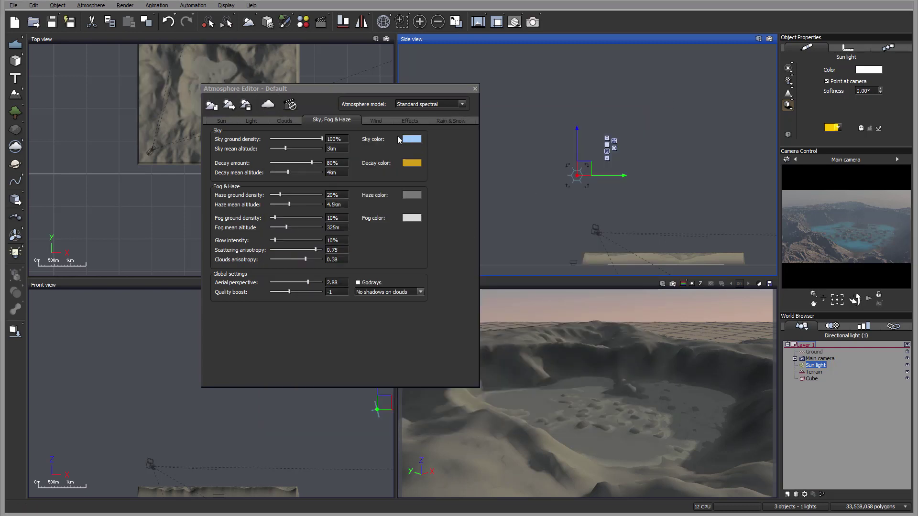
# Set haze ground density to 37%, fog ground density to 25%, glow intensity to 18%, scattering anisotropy to 0.69 and aerial perspective to 0.85.
pyautogui.moveTo(282, 194); pyautogui.dragTo(286, 217)
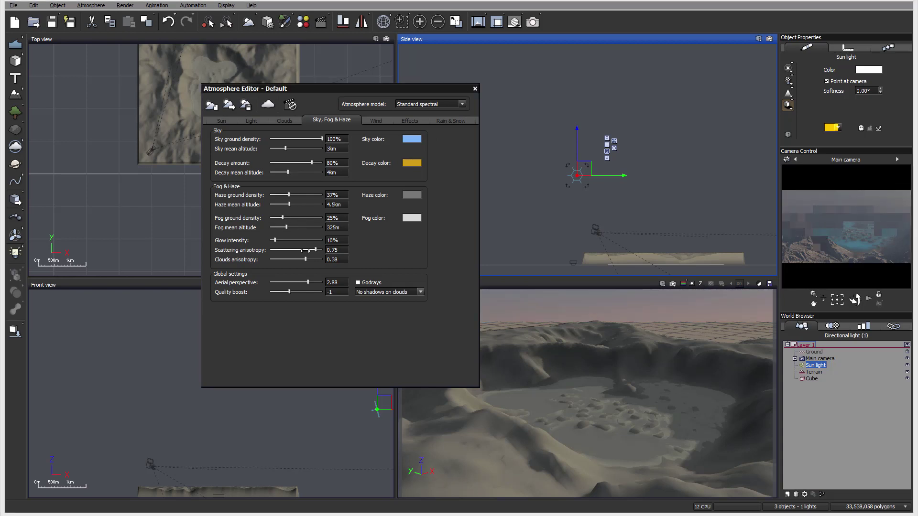
pyautogui.moveTo(307, 282); pyautogui.dragTo(294, 282)
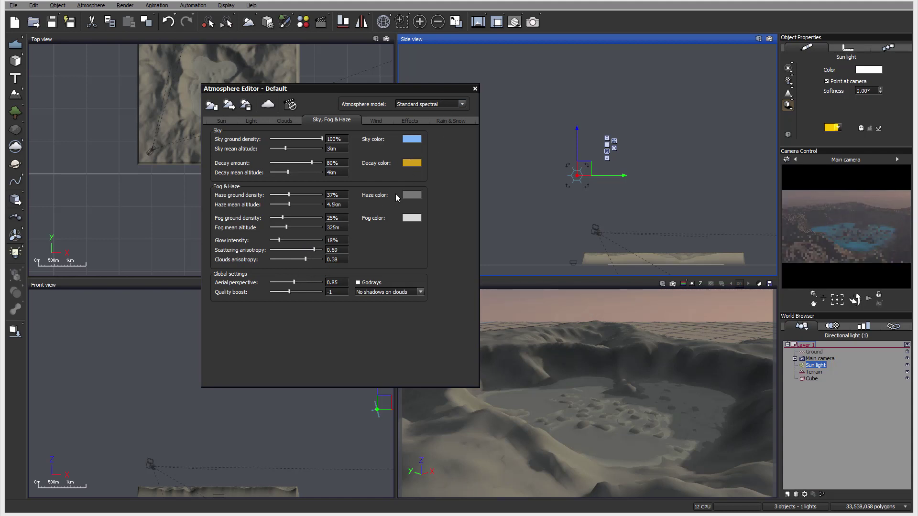
pyautogui.click(474, 88)
# Raise the sun light higher above the scene and shift it inward and forward near the terrain's front-right corner.
pyautogui.click(273, 163)
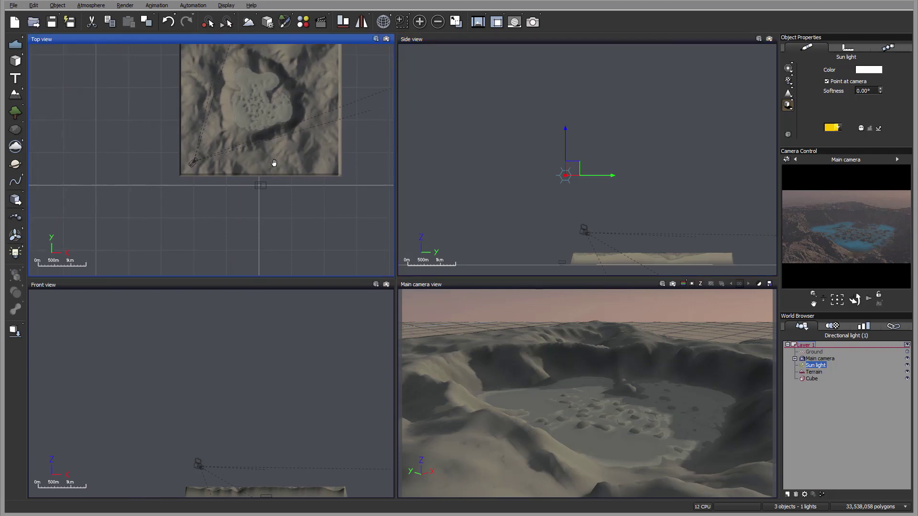
pyautogui.moveTo(580, 166); pyautogui.dragTo(583, 136)
pyautogui.moveTo(313, 159); pyautogui.dragTo(256, 172, button='right')
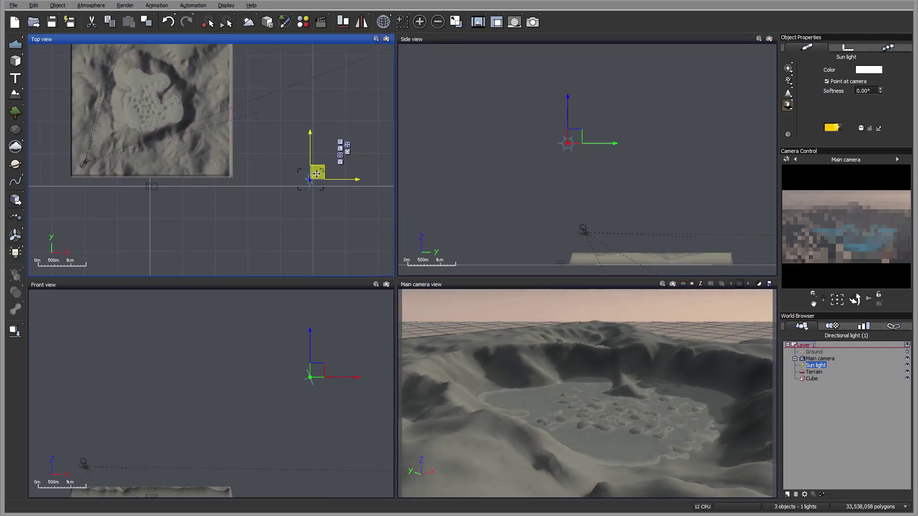
pyautogui.moveTo(317, 170)
pyautogui.mouseDown()
pyautogui.moveTo(299, 165)
pyautogui.moveTo(265, 188)
pyautogui.mouseUp()
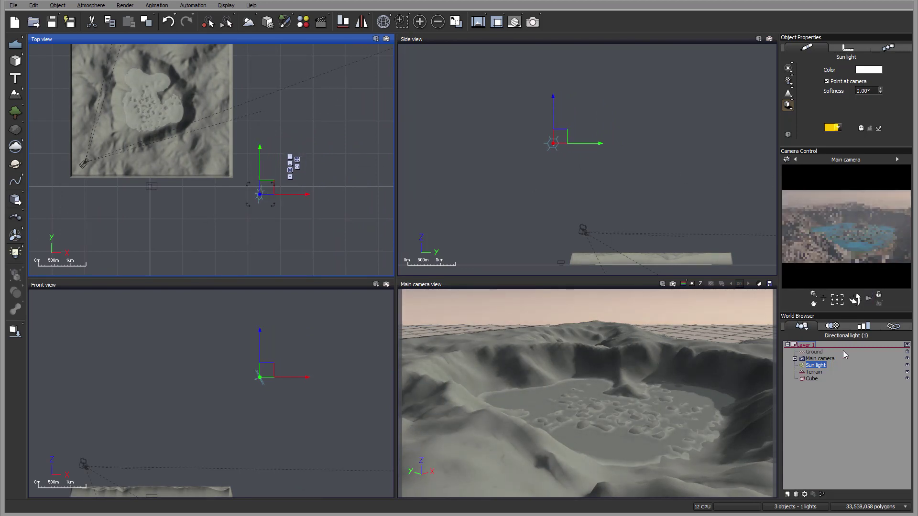
# Set the cube's Tropical water material to 33% ambient lighting and 38% transparency fading out, and accept the changes.
pyautogui.click(812, 378)
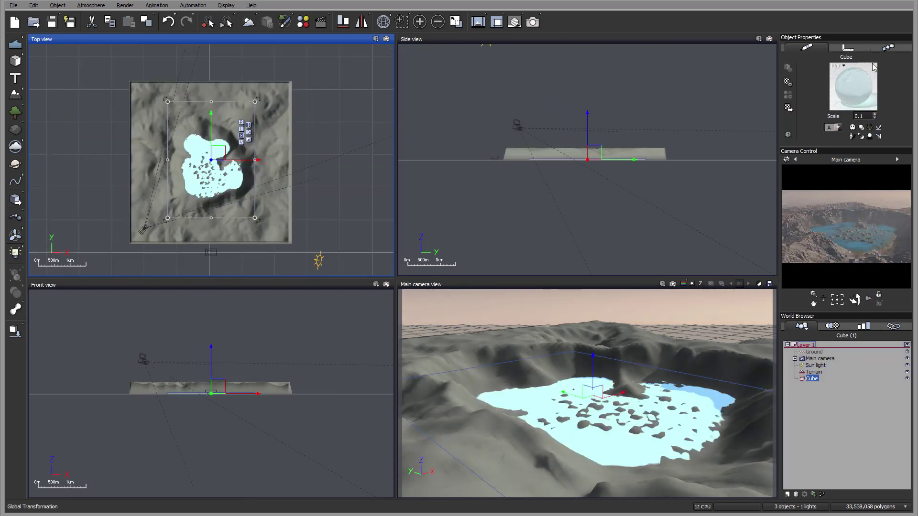
pyautogui.doubleClick(856, 85)
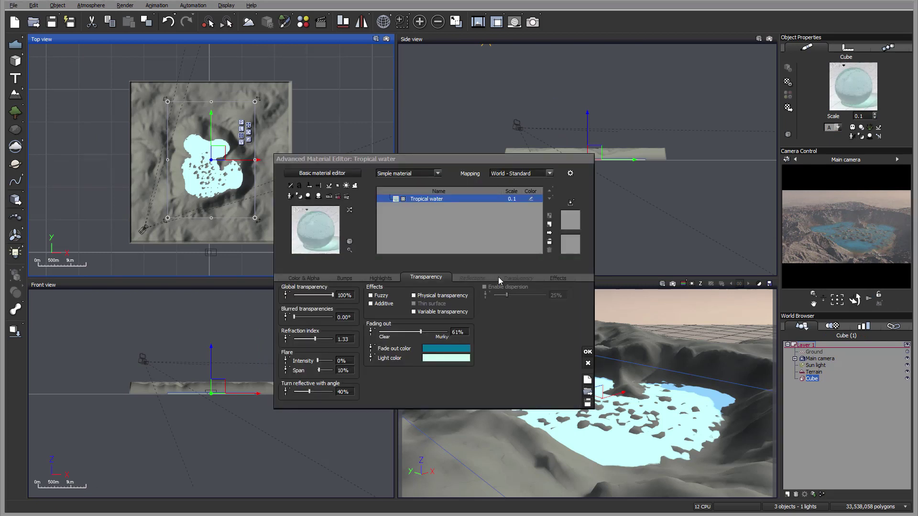
pyautogui.click(557, 278)
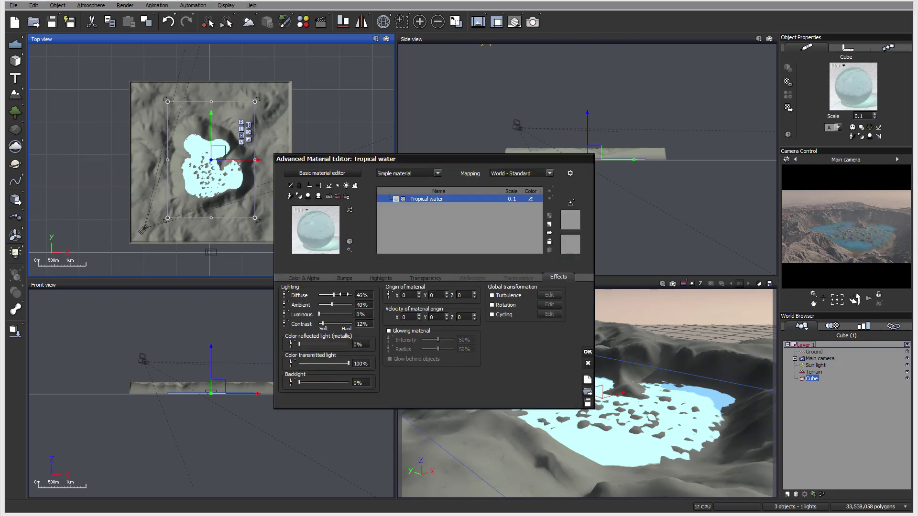
pyautogui.moveTo(343, 304); pyautogui.dragTo(348, 303)
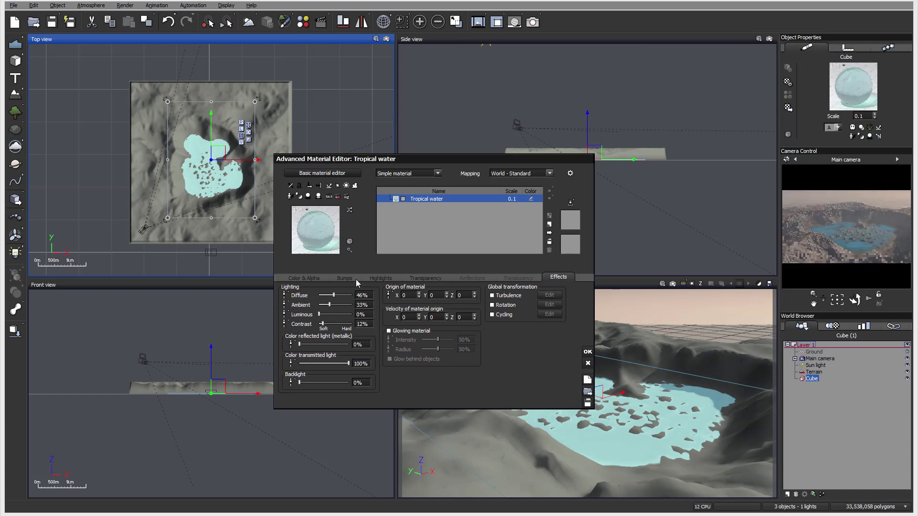
pyautogui.click(425, 278)
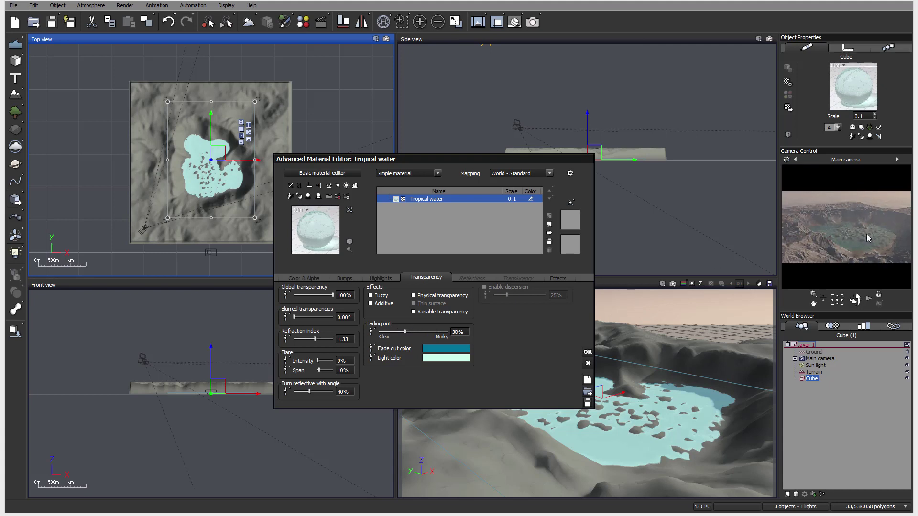
pyautogui.moveTo(431, 328); pyautogui.dragTo(431, 328)
pyautogui.click(587, 352)
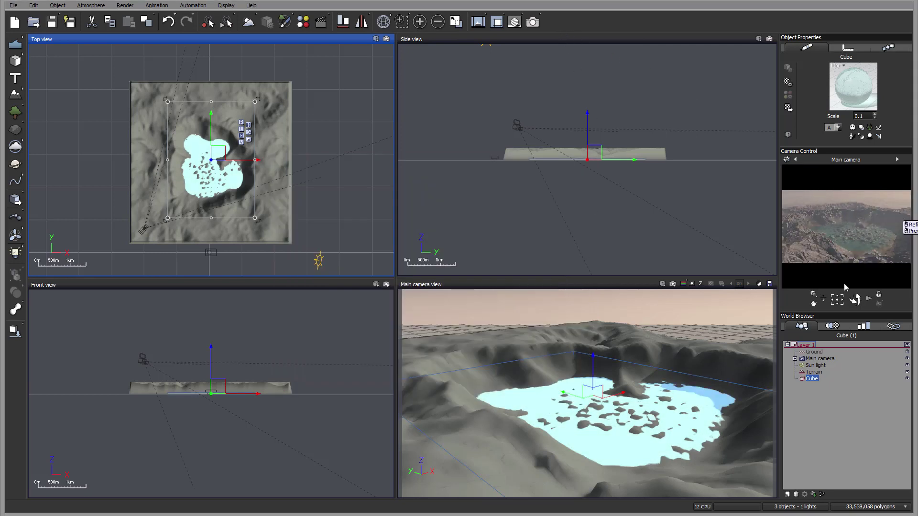
# Lower the main camera to a height of about 477.3 m, shift it farther into the terrain's front-left corner and tilt it up.
pyautogui.click(837, 359)
pyautogui.moveTo(602, 155); pyautogui.dragTo(593, 158)
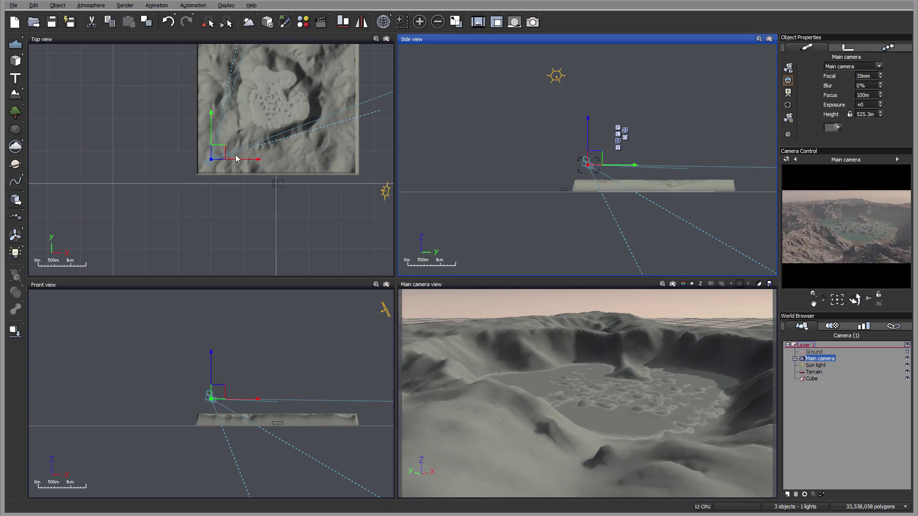
pyautogui.click(214, 154)
pyautogui.moveTo(214, 154); pyautogui.dragTo(207, 156)
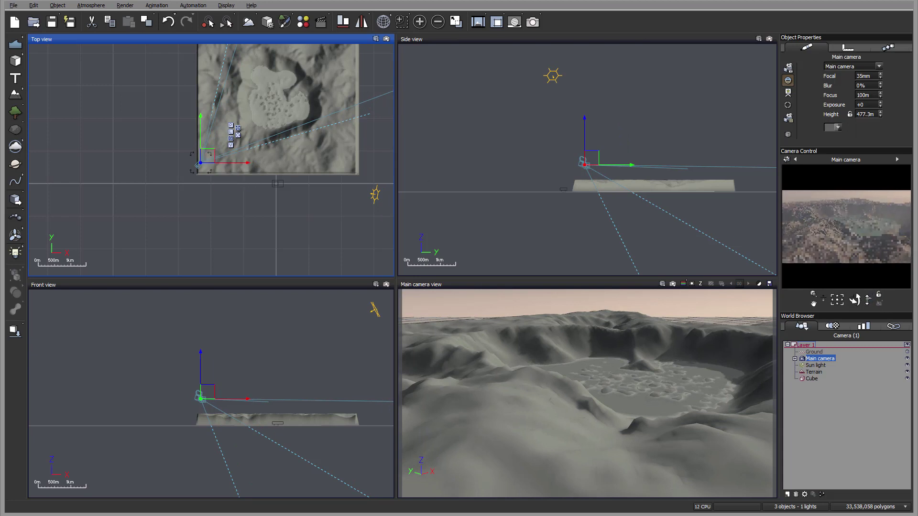
pyautogui.moveTo(855, 300); pyautogui.dragTo(855, 292)
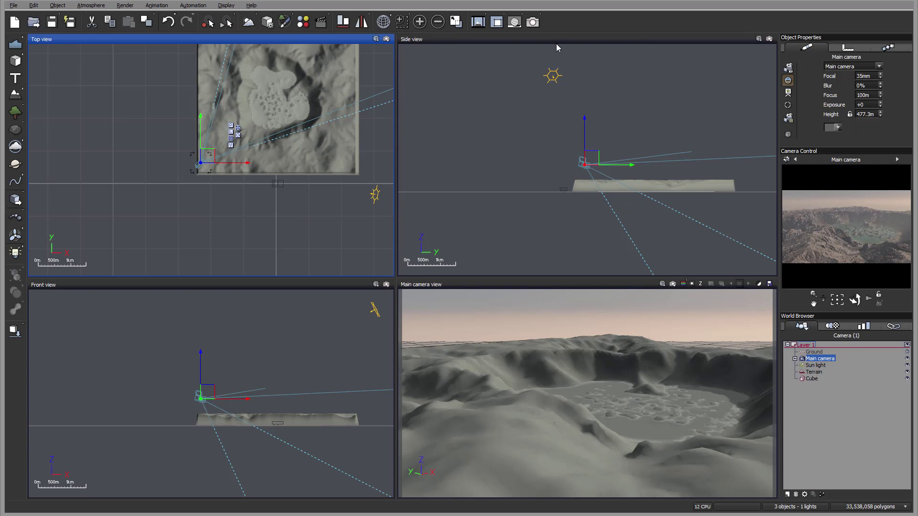
# Render the scene to screen at 1920x1080 with the Final quality preset and accept the post-render options.
pyautogui.click(535, 23)
pyautogui.click(312, 109)
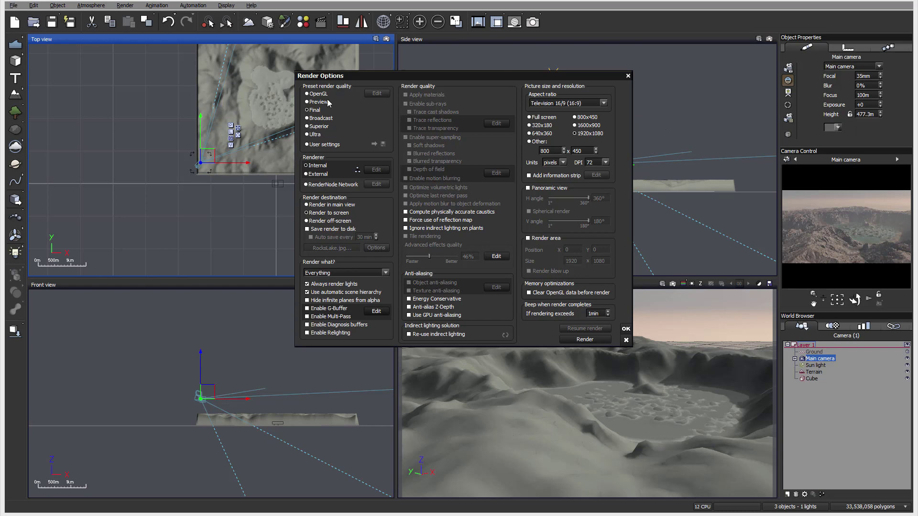
pyautogui.click(595, 339)
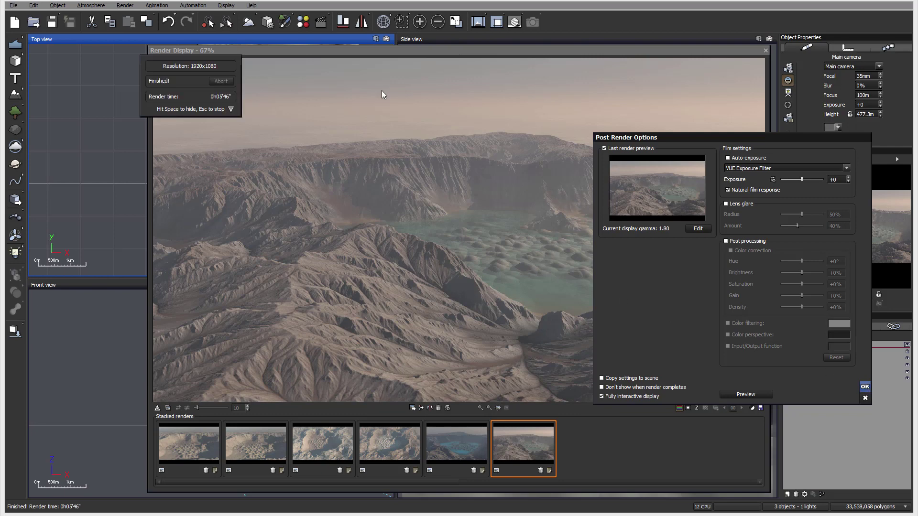
pyautogui.click(864, 387)
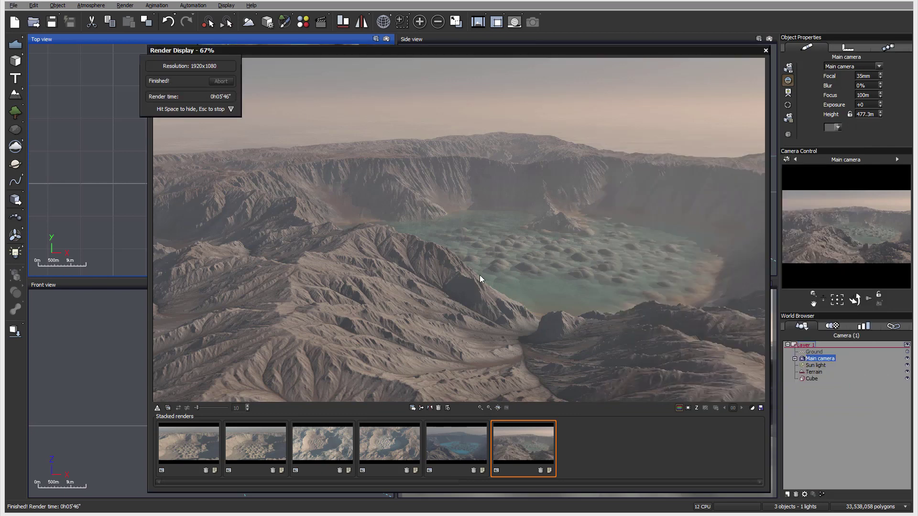